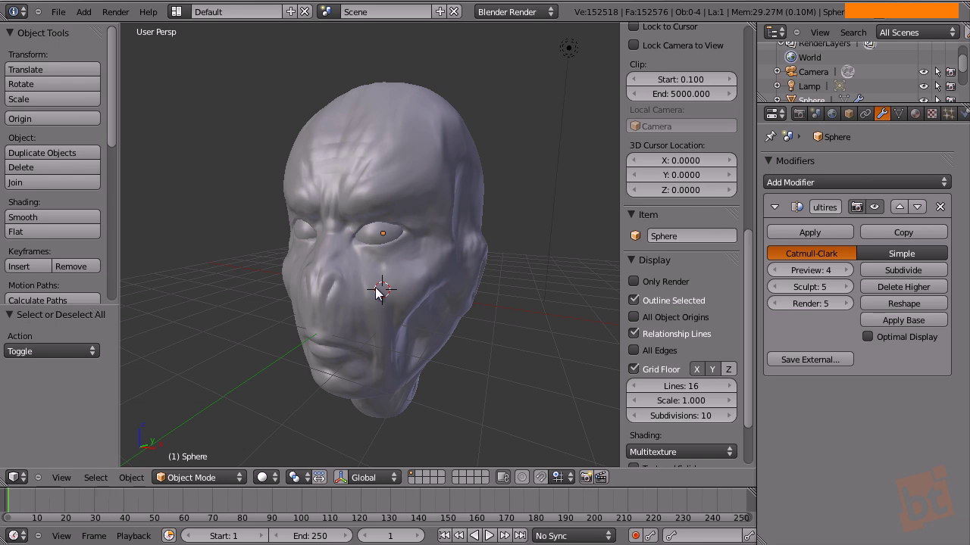
Draw a freehand Grease Pencil curve sweeping from one side of the head, below the chin, to the other side.
mouse_move(111, 81)
left_mouse_down()
mouse_move(104, 207)
mouse_move(99, 175)
left_mouse_up()
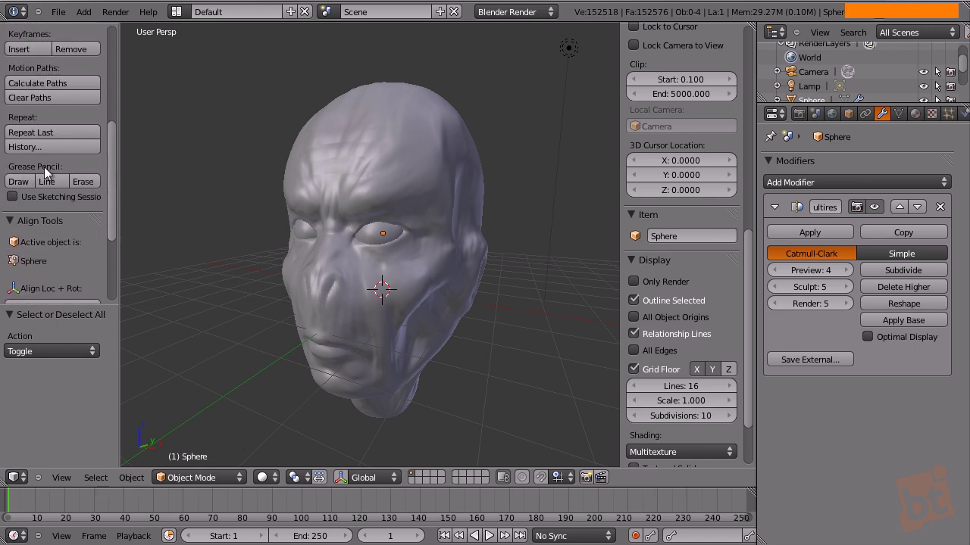
middle_click_drag(674, 400, 680, 320)
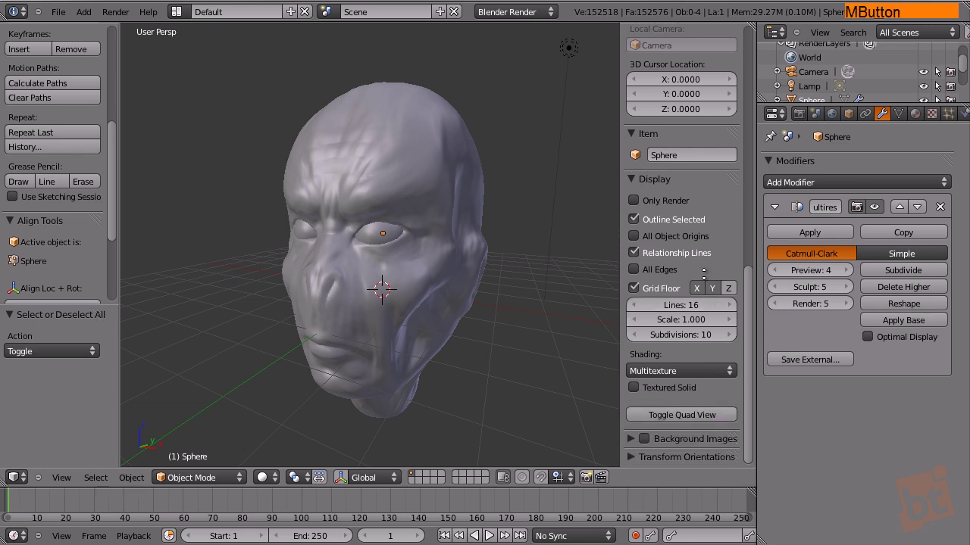
scroll(672, 187, "up", 12)
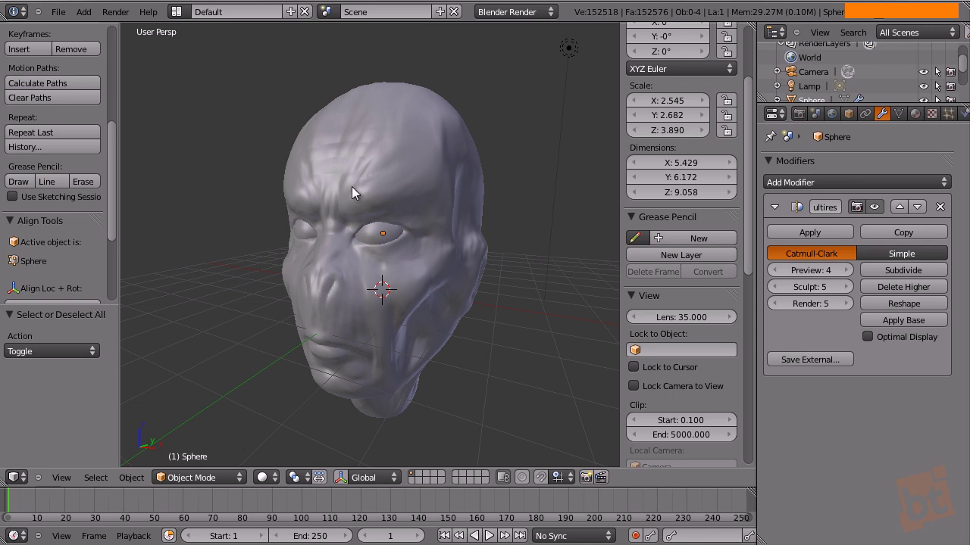
left_click(19, 183)
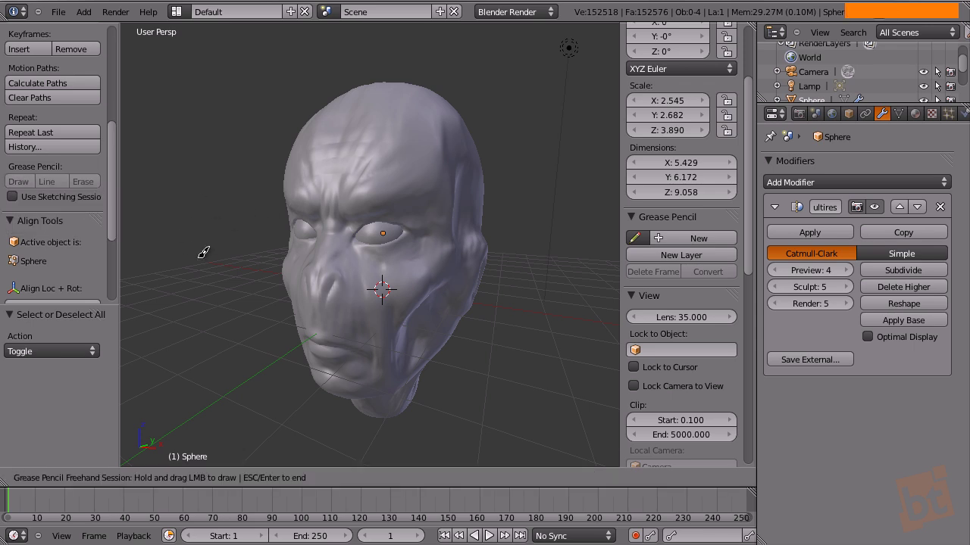
left_click(172, 255)
mouse_move(172, 254)
left_mouse_down()
mouse_move(188, 327)
mouse_move(233, 375)
mouse_move(307, 402)
mouse_move(513, 363)
mouse_move(527, 310)
left_mouse_up()
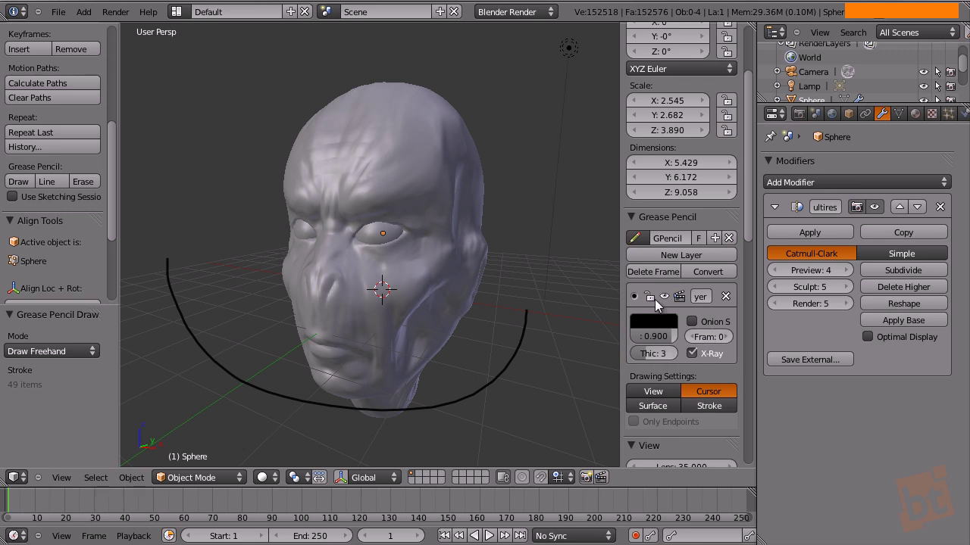
Set the Grease Pencil layer's stroke colour to a bright yellow-orange and its opacity to 0.817.
left_click(654, 324)
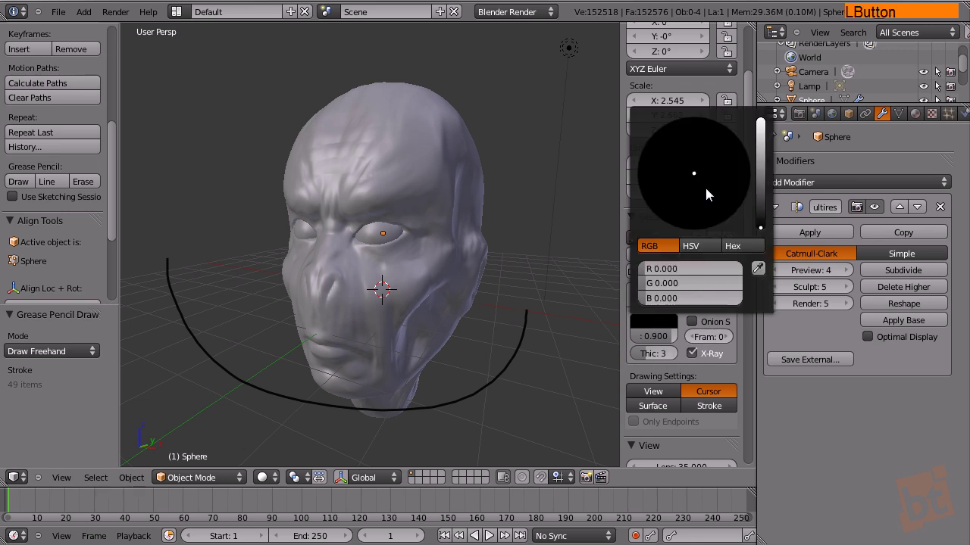
left_click_drag(761, 196, 763, 103)
left_click_drag(678, 186, 657, 244)
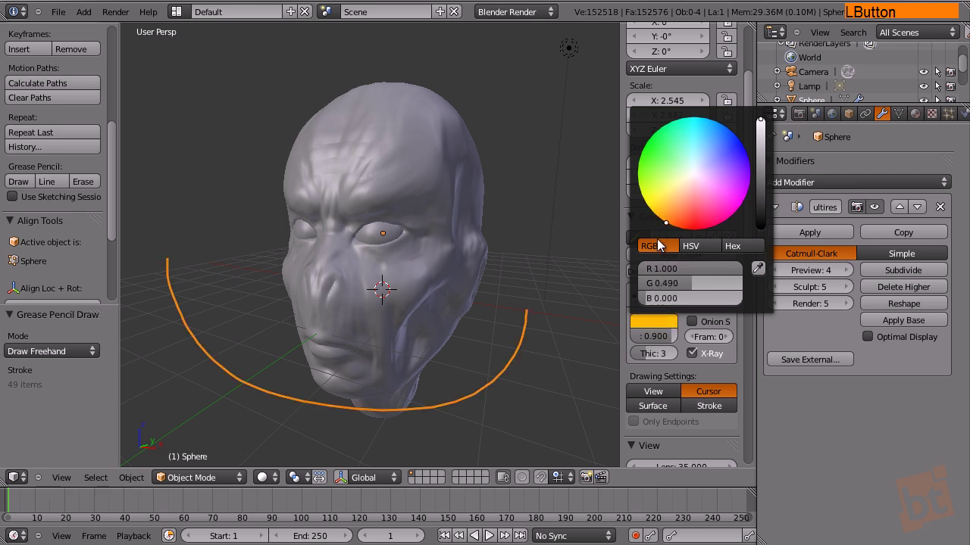
mouse_move(650, 354)
left_mouse_down()
mouse_move(694, 356)
mouse_move(632, 359)
mouse_move(647, 365)
mouse_move(637, 338)
mouse_move(661, 339)
left_mouse_up()
Toggle the layer's X-Ray display off and back on, and add and delete a second Grease Pencil layer.
left_click(693, 354)
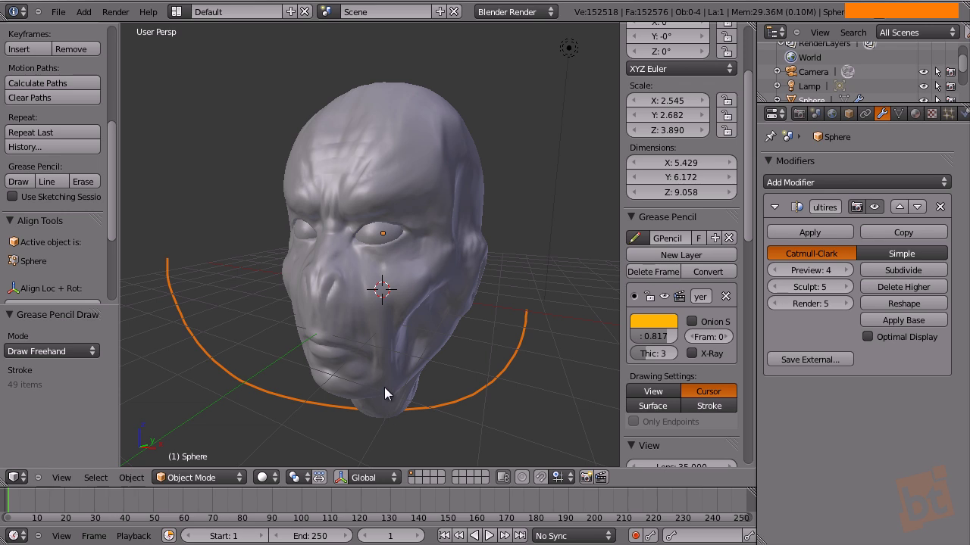
left_click(691, 353)
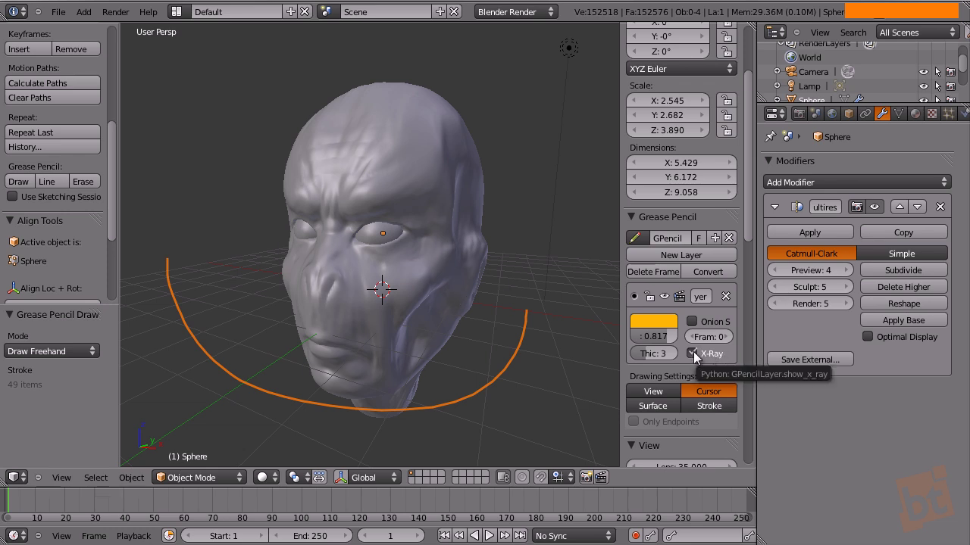
left_click(669, 253)
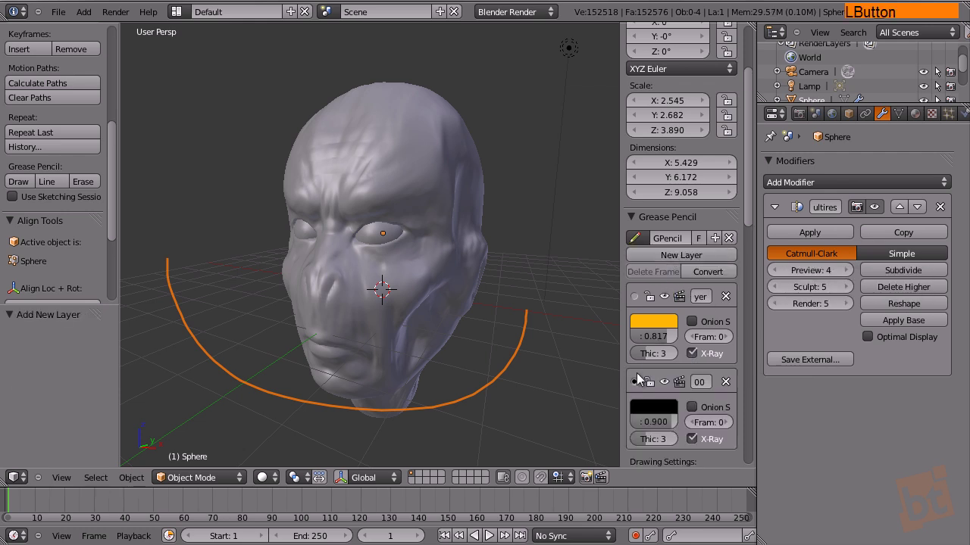
left_click(726, 383)
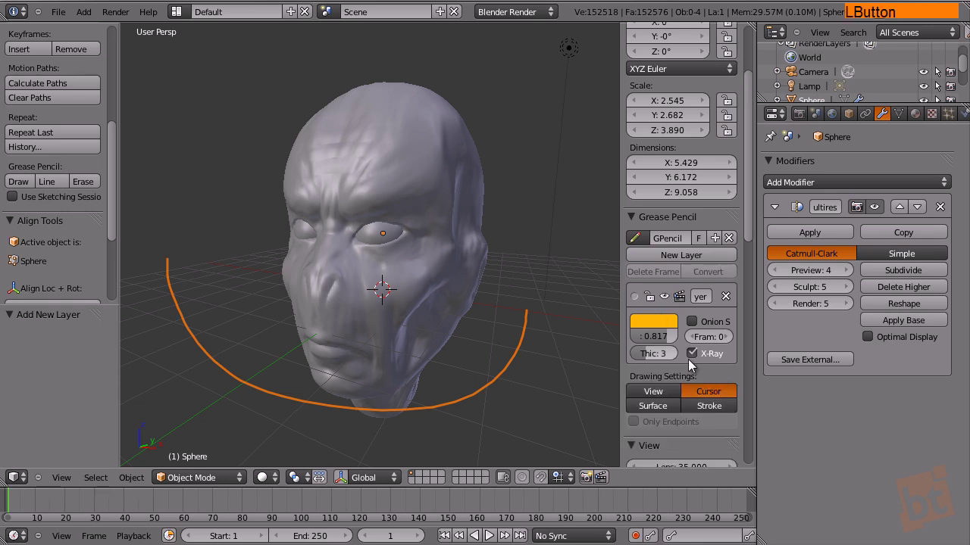
Shift the layer's stroke colour to a deeper orange and draw a straight Grease Pencil line across the face.
left_click(662, 323)
left_click_drag(666, 225, 675, 230)
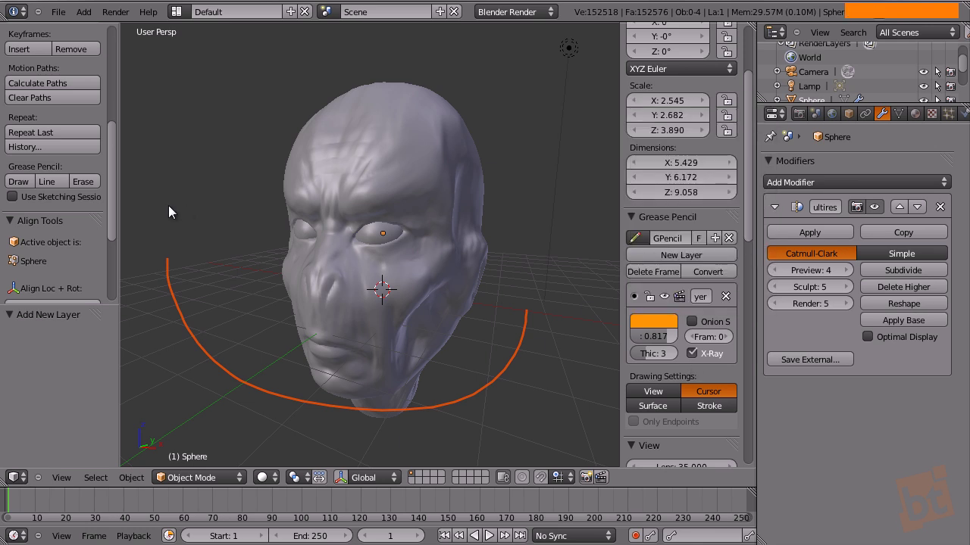
left_click(56, 181)
mouse_move(170, 234)
left_mouse_down()
mouse_move(439, 190)
mouse_move(357, 72)
mouse_move(539, 53)
mouse_move(543, 197)
mouse_move(531, 273)
left_mouse_up()
Erase the straight line and the freehand curve with the Grease Pencil eraser.
left_click(99, 182)
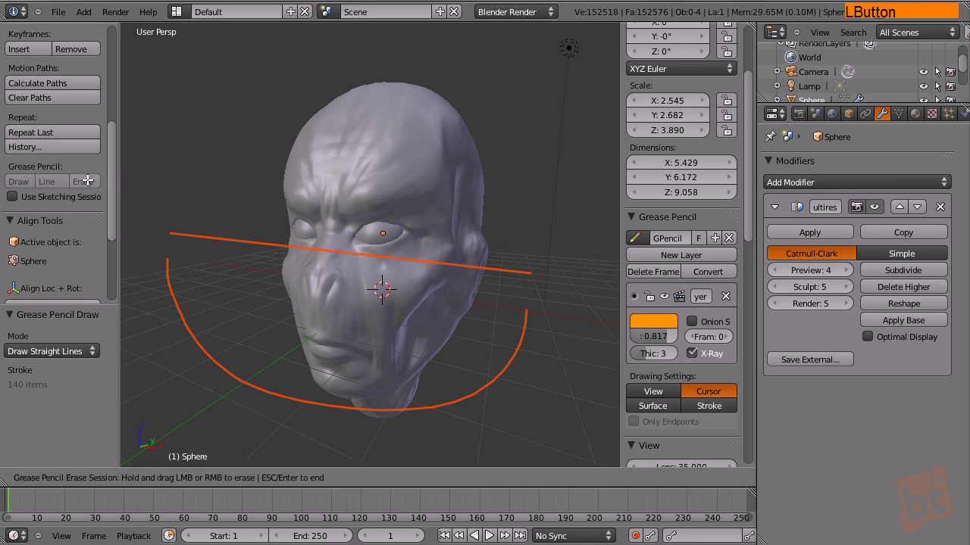
mouse_move(178, 232)
left_mouse_down()
mouse_move(223, 244)
mouse_move(211, 276)
mouse_move(170, 305)
mouse_move(166, 259)
mouse_move(195, 357)
mouse_move(260, 391)
mouse_move(324, 405)
mouse_move(420, 406)
mouse_move(511, 361)
mouse_move(530, 307)
left_mouse_up()
key("Escape")
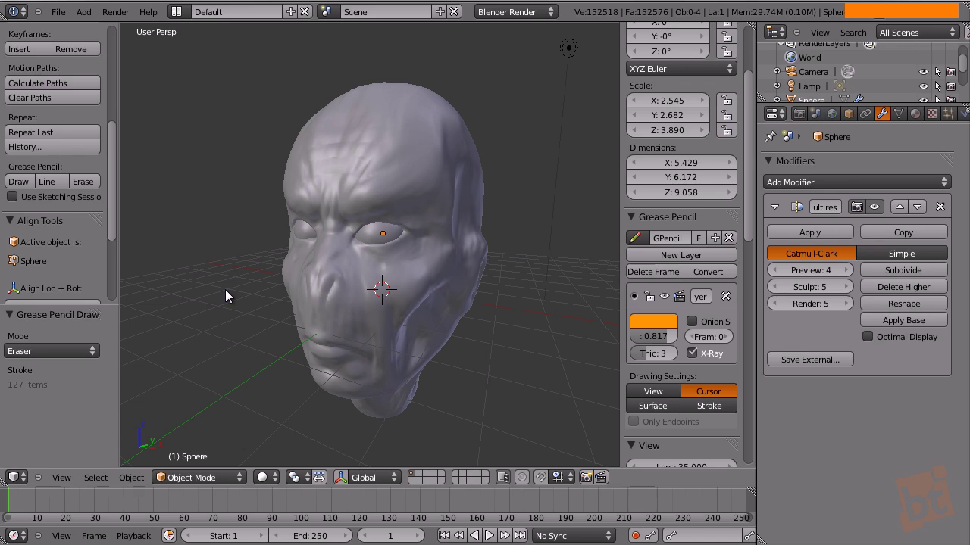
Draw a freehand Grease Pencil spiral over the face and erase it completely.
key("d")
mouse_move(200, 205)
left_mouse_down()
mouse_move(177, 277)
mouse_move(211, 365)
mouse_move(339, 387)
mouse_move(455, 266)
mouse_move(280, 230)
mouse_move(271, 329)
mouse_move(431, 248)
mouse_move(346, 279)
left_mouse_up()
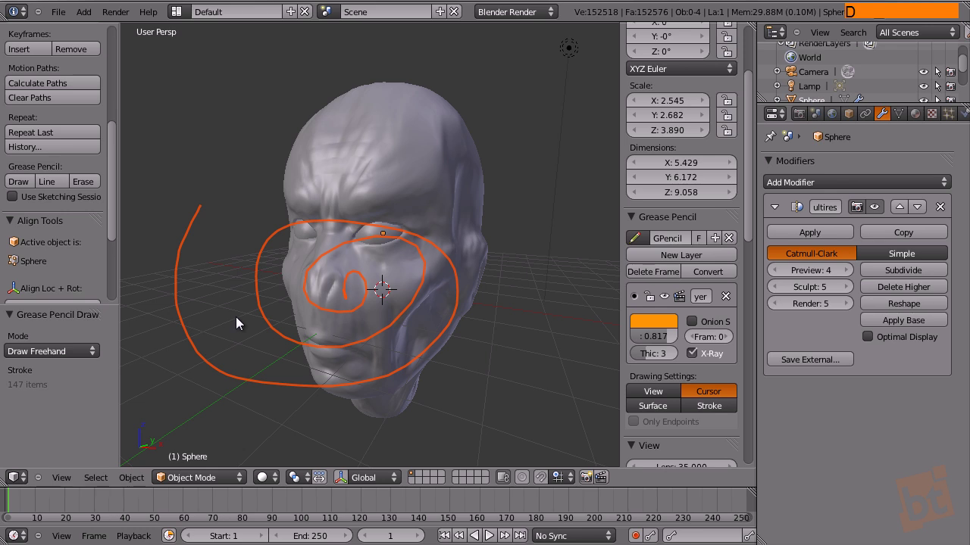
key("d")
mouse_move(204, 195)
right_mouse_down()
mouse_move(178, 303)
mouse_move(203, 358)
mouse_move(241, 380)
mouse_move(310, 385)
mouse_move(405, 352)
mouse_move(454, 298)
mouse_move(447, 241)
mouse_move(317, 219)
mouse_move(226, 308)
mouse_move(244, 210)
mouse_move(263, 248)
mouse_move(315, 235)
mouse_move(289, 333)
mouse_move(308, 373)
mouse_move(350, 356)
mouse_move(412, 279)
mouse_move(444, 279)
mouse_move(384, 320)
right_mouse_up()
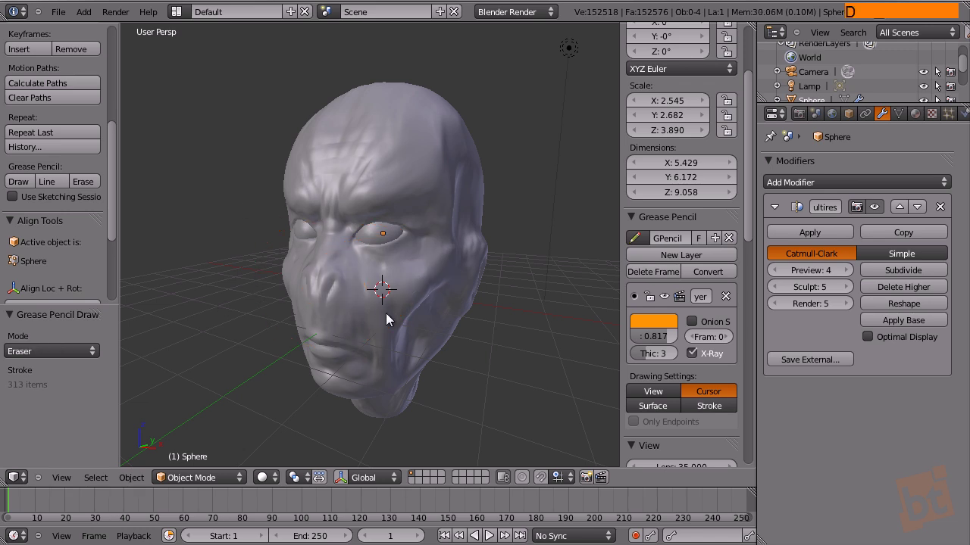
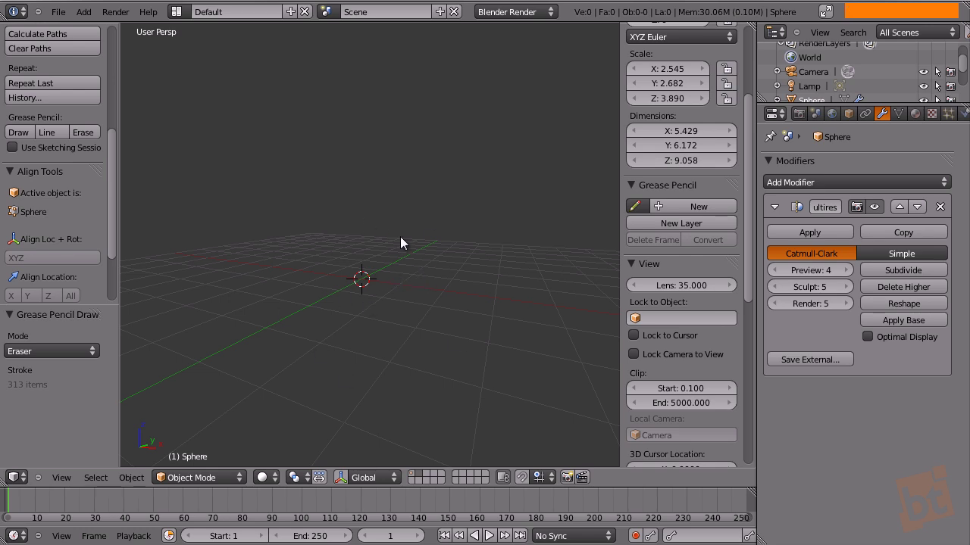
Compare the Grease Pencil settings on the first and second scene layers, ending on the first layer.
middle_click_drag(694, 292, 696, 315)
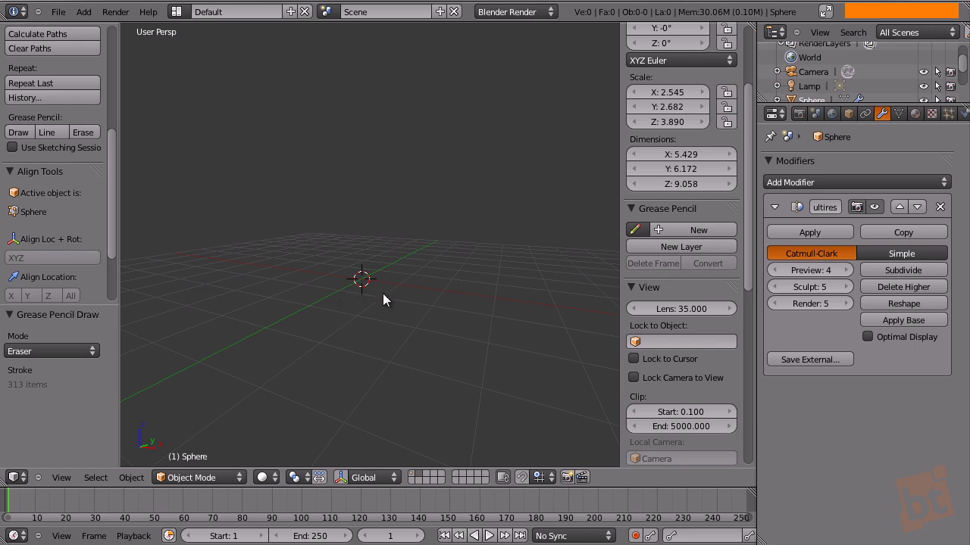
left_click(409, 470)
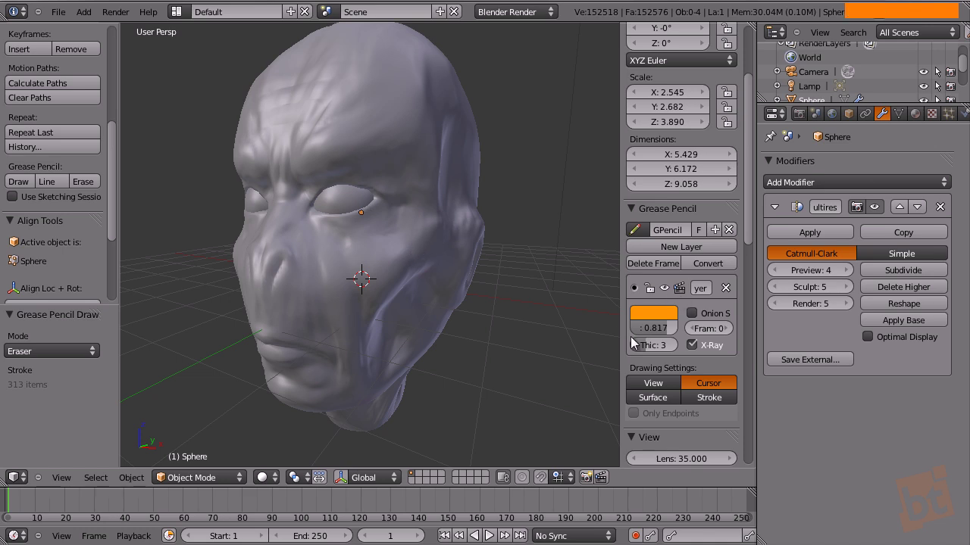
left_click(418, 478)
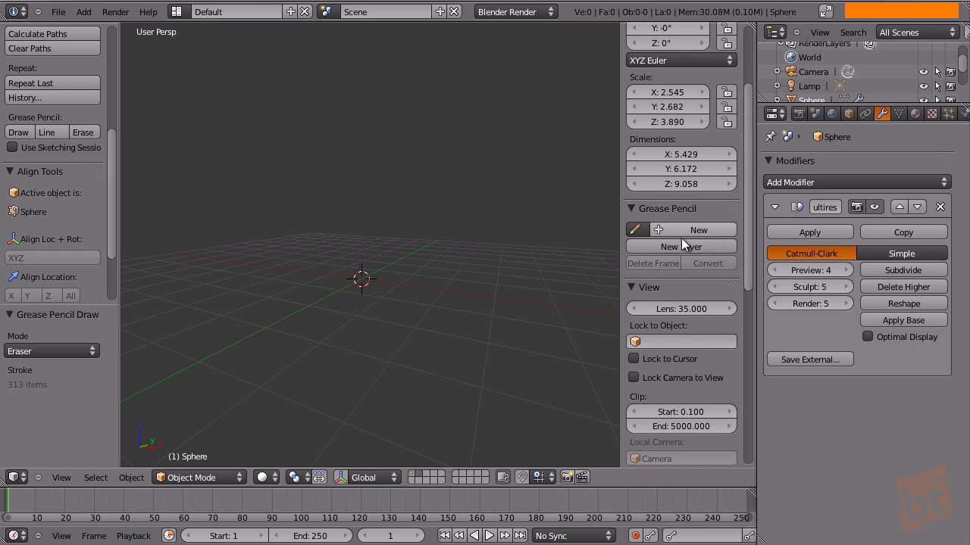
left_click(410, 476)
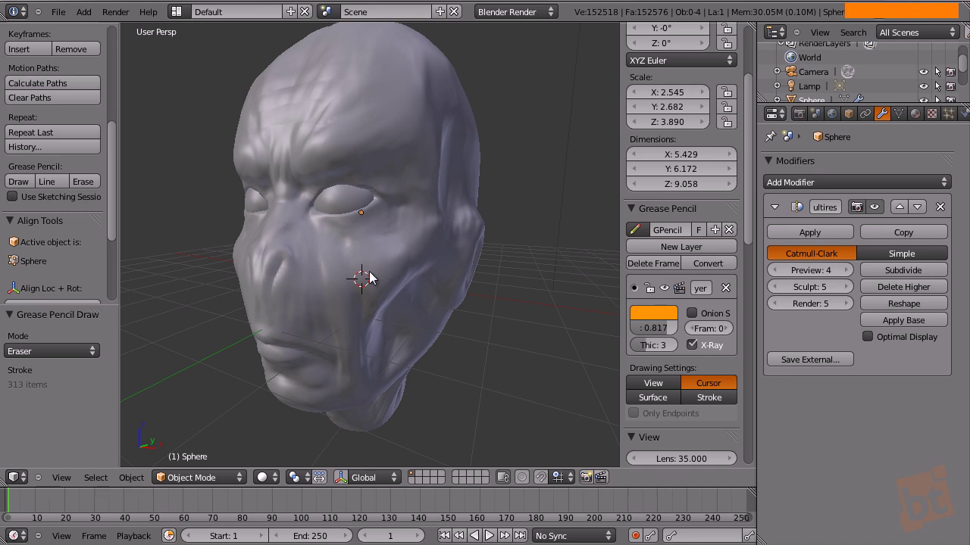
Draw three freehand Grease Pencil loops around the 3D cursor, each from a different viewing angle of the head.
scroll(375, 281, "up", 4)
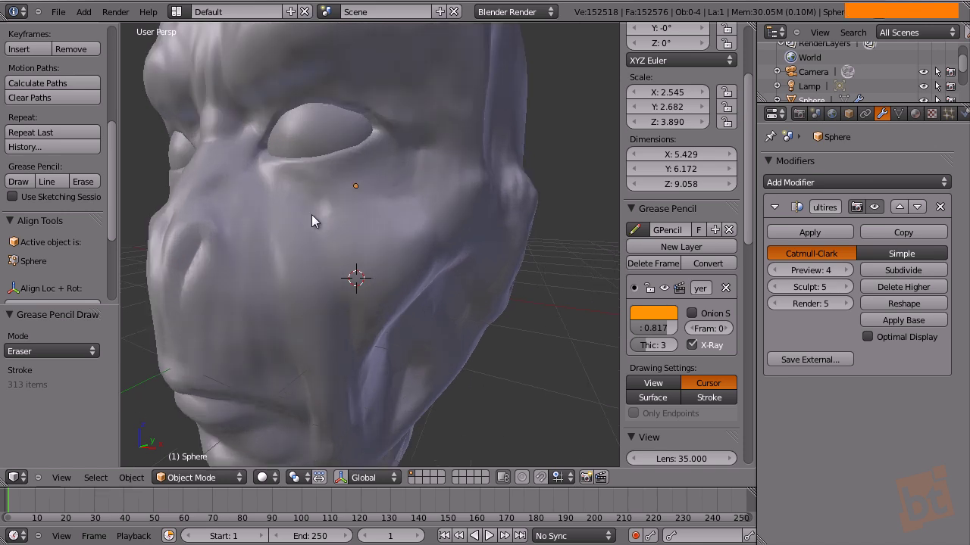
middle_click_drag(363, 324, 456, 268, "shift")
mouse_move(476, 266)
left_mouse_down()
mouse_move(296, 305)
mouse_move(466, 334)
mouse_move(470, 261)
left_mouse_up()
mouse_move(528, 329)
middle_mouse_down("shift")
mouse_move(461, 334)
mouse_move(361, 299)
mouse_move(362, 324)
middle_mouse_up("shift")
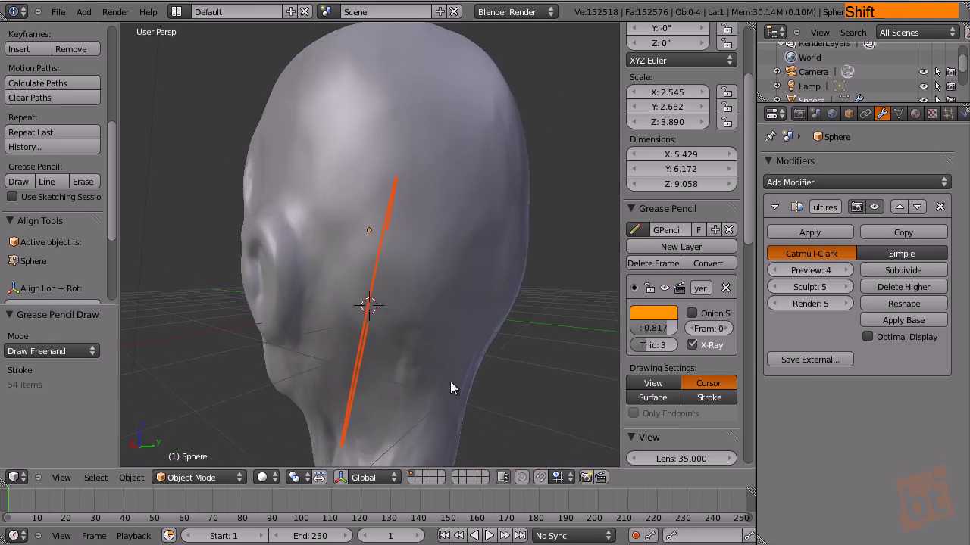
middle_click_drag(444, 378, 449, 374)
mouse_move(517, 347)
left_mouse_down()
mouse_move(458, 209)
mouse_move(361, 192)
mouse_move(256, 321)
mouse_move(307, 472)
mouse_move(490, 450)
mouse_move(525, 340)
left_mouse_up()
mouse_move(526, 340)
middle_mouse_down("shift")
mouse_move(353, 332)
mouse_move(423, 400)
mouse_move(512, 421)
mouse_move(350, 345)
mouse_move(250, 325)
mouse_move(230, 334)
mouse_move(310, 260)
mouse_move(306, 316)
mouse_move(367, 364)
mouse_move(404, 301)
mouse_move(444, 268)
mouse_move(428, 257)
middle_mouse_up("shift")
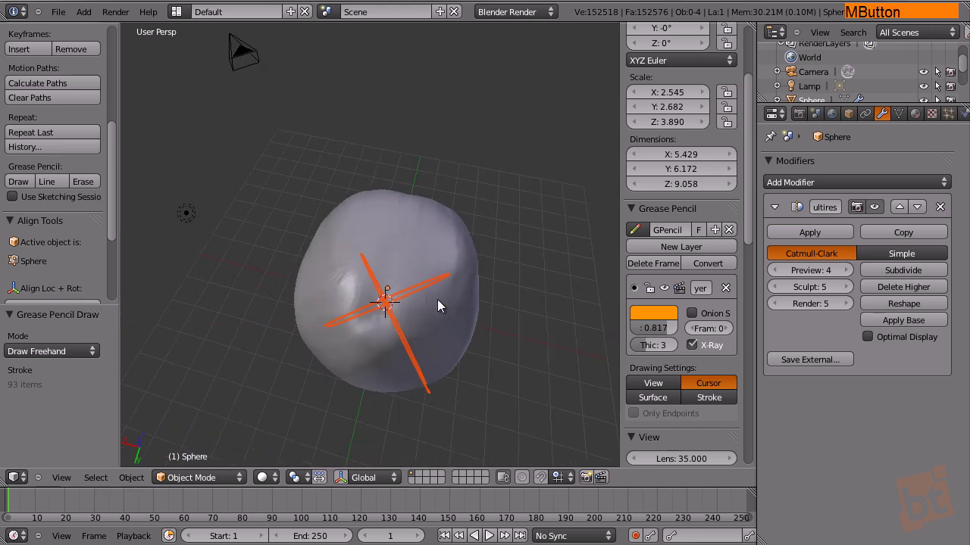
mouse_move(454, 275)
left_mouse_down()
mouse_move(327, 288)
mouse_move(368, 375)
mouse_move(452, 291)
left_mouse_up()
mouse_move(364, 390)
middle_mouse_down("shift")
mouse_move(433, 262)
mouse_move(520, 214)
mouse_move(568, 260)
mouse_move(485, 324)
mouse_move(480, 312)
mouse_move(527, 298)
middle_mouse_up("shift")
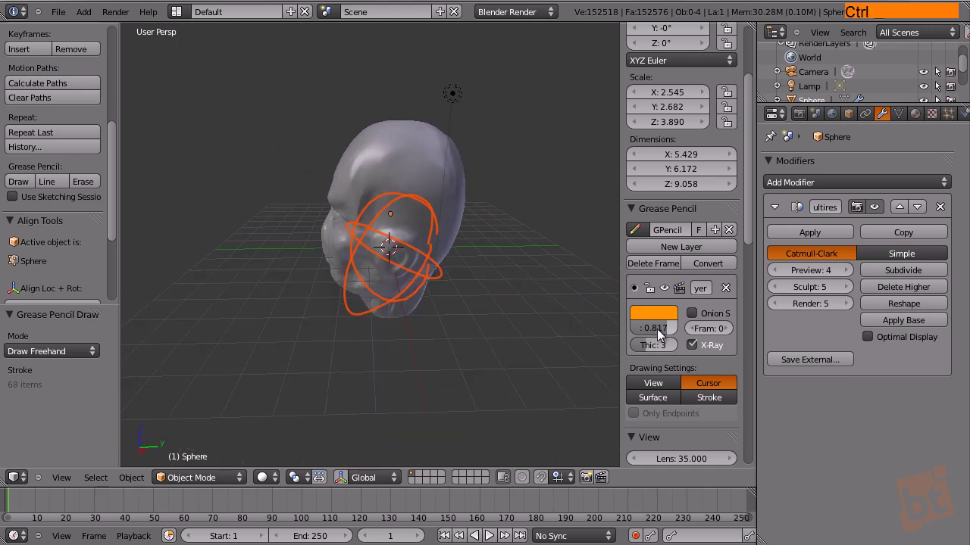
Erase all the Grease Pencil loops drawn around the head.
scroll(403, 262, "up", 2)
scroll(405, 262, "down", 4)
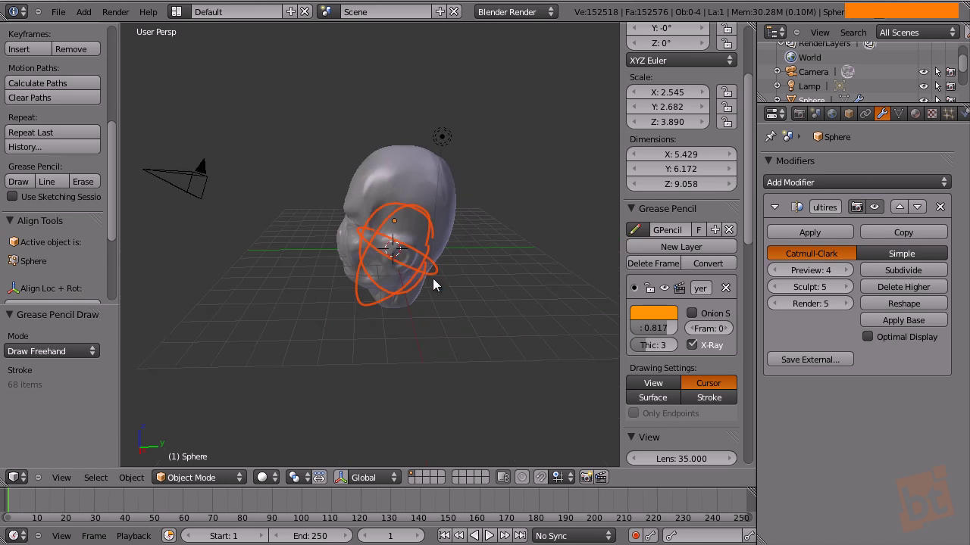
right_click_drag(439, 223, 423, 268)
mouse_move(356, 350)
right_mouse_down()
mouse_move(370, 307)
mouse_move(357, 312)
mouse_move(362, 255)
mouse_move(389, 212)
mouse_move(344, 225)
right_mouse_up()
Place the 3D cursor on the upper side of the head and draw a Grease Pencil arrow pointing at it.
middle_click_drag(324, 273, 462, 400)
scroll(393, 371, "up", 4)
middle_click_drag(392, 372, 303, 363)
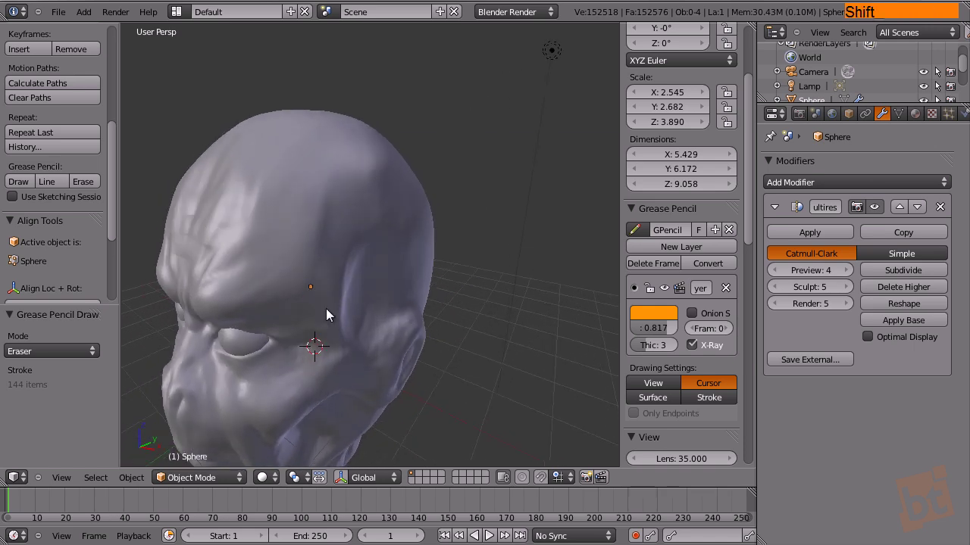
left_click(369, 170)
middle_click_drag(388, 241, 430, 282, "shift")
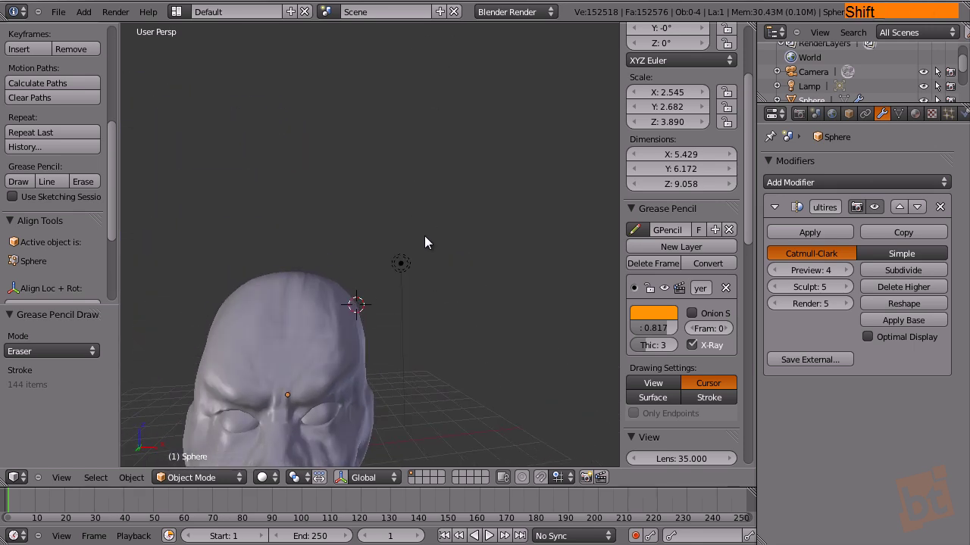
mouse_move(457, 200)
left_mouse_down()
mouse_move(355, 308)
mouse_move(360, 266)
left_mouse_up()
left_click_drag(357, 304, 407, 305)
Handwrite the Grease Pencil note "HORN?" at the tail of the arrow.
mouse_move(459, 158)
left_mouse_down()
mouse_move(475, 245)
mouse_move(471, 215)
mouse_move(500, 244)
left_mouse_up()
left_click_drag(508, 185, 521, 231)
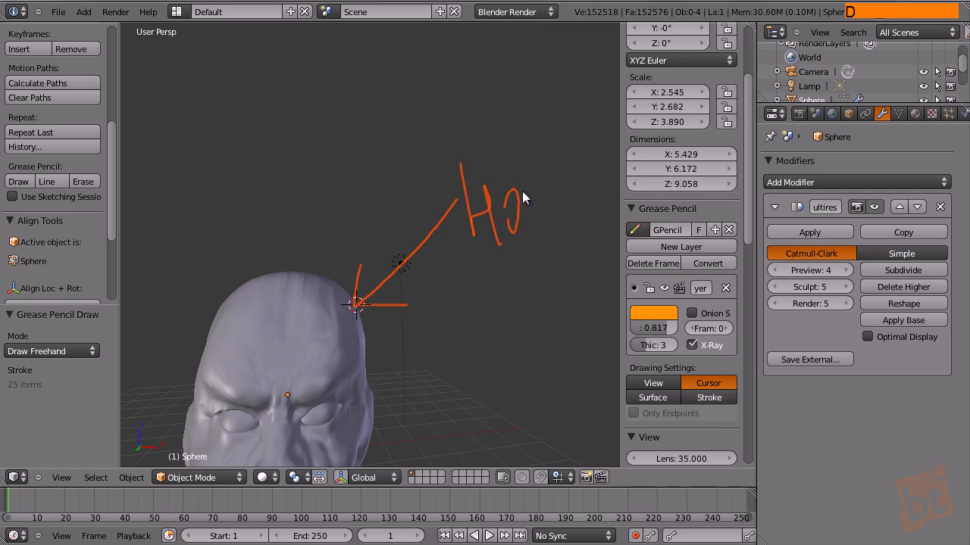
mouse_move(532, 189)
left_mouse_down()
mouse_move(532, 219)
mouse_move(553, 233)
left_mouse_up()
mouse_move(565, 186)
left_mouse_down()
mouse_move(568, 229)
mouse_move(589, 155)
left_mouse_up()
mouse_move(577, 231)
middle_mouse_down()
mouse_move(548, 241)
mouse_move(552, 176)
middle_mouse_up()
mouse_move(547, 145)
left_mouse_down()
mouse_move(587, 162)
mouse_move(570, 203)
left_mouse_up()
left_click(568, 218)
left_click(578, 231)
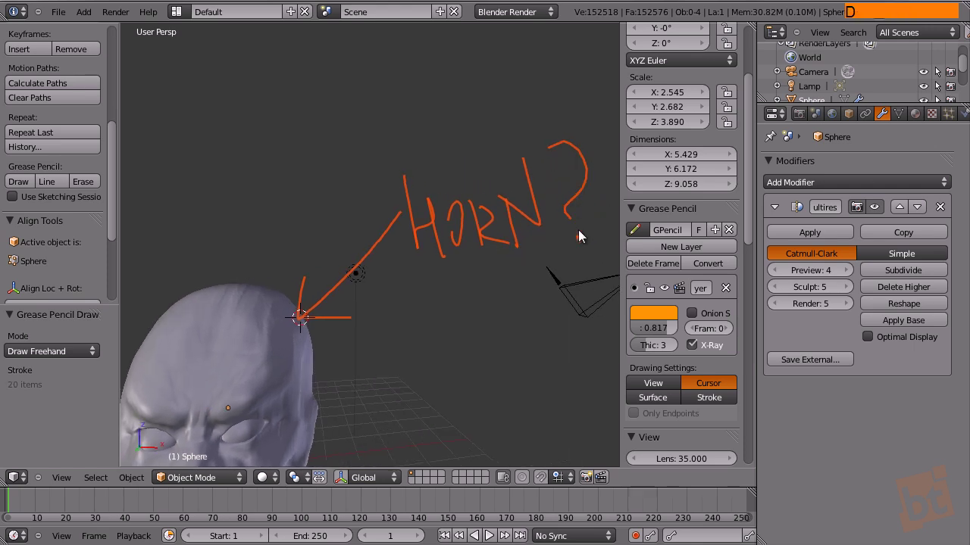
Examine how the arrow and the "HORN?" note sit in 3D space from several angles and distances around the head.
mouse_move(581, 230)
middle_mouse_down("shift")
mouse_move(499, 260)
mouse_move(311, 255)
middle_mouse_up("shift")
scroll(309, 273, "down", 7)
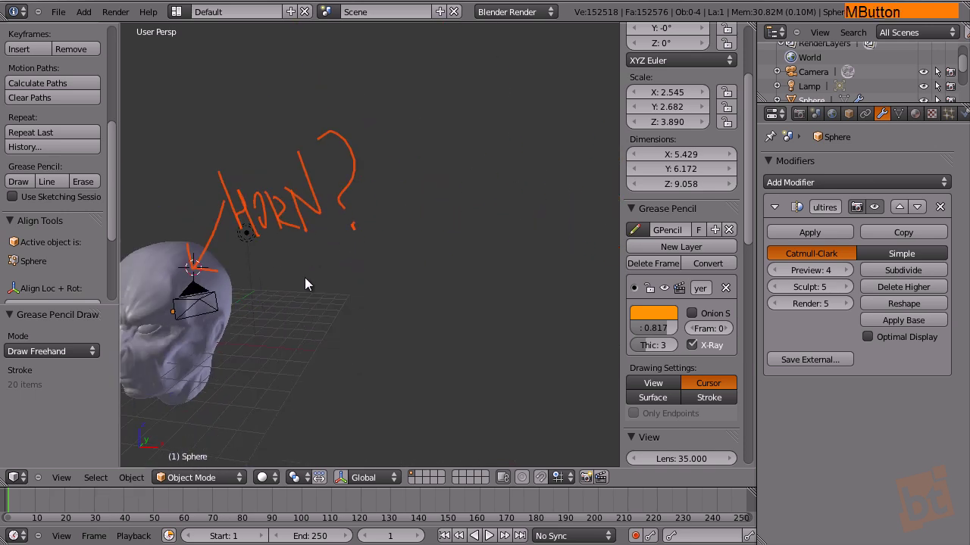
mouse_move(420, 298)
middle_mouse_down("shift")
mouse_move(491, 328)
mouse_move(250, 326)
mouse_move(461, 313)
mouse_move(369, 304)
mouse_move(490, 360)
mouse_move(284, 343)
mouse_move(358, 291)
mouse_move(374, 325)
mouse_move(405, 316)
mouse_move(325, 321)
mouse_move(469, 341)
mouse_move(328, 351)
mouse_move(368, 356)
mouse_move(358, 355)
middle_mouse_up("shift")
scroll(325, 322, "up", 6)
scroll(352, 358, "down", 2)
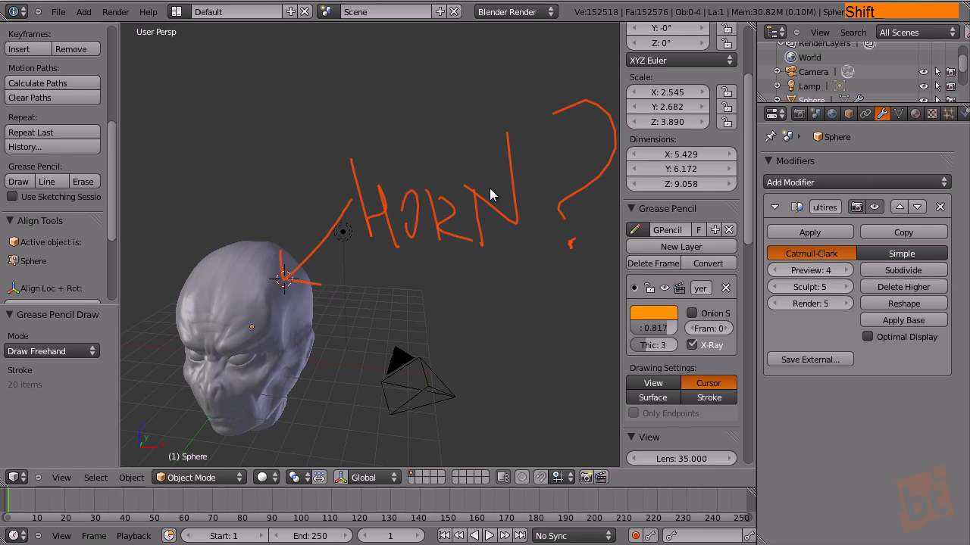
mouse_move(379, 229)
middle_mouse_down()
mouse_move(368, 281)
mouse_move(411, 246)
mouse_move(418, 225)
mouse_move(428, 286)
middle_mouse_up()
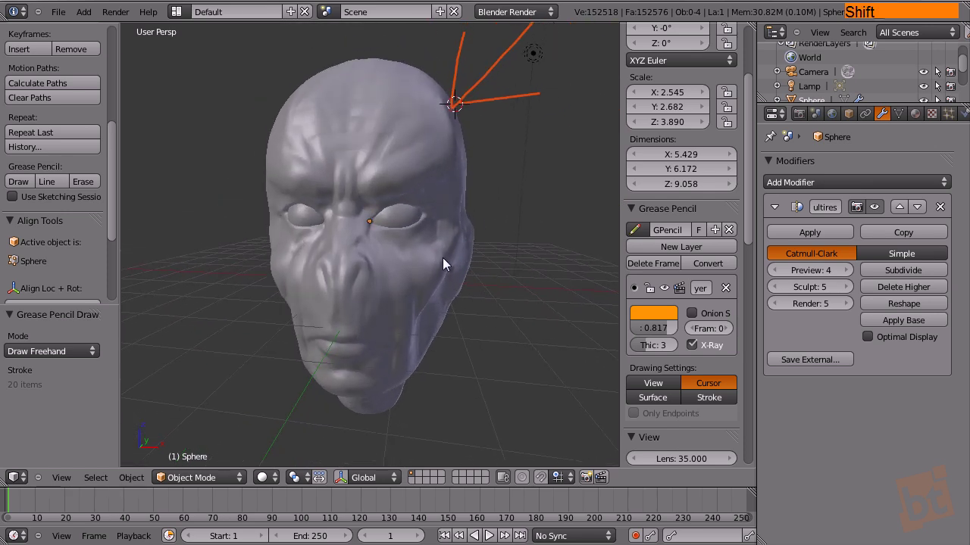
mouse_move(458, 155)
middle_mouse_down("ctrl")
mouse_move(444, 181)
mouse_move(444, 257)
middle_mouse_up("ctrl")
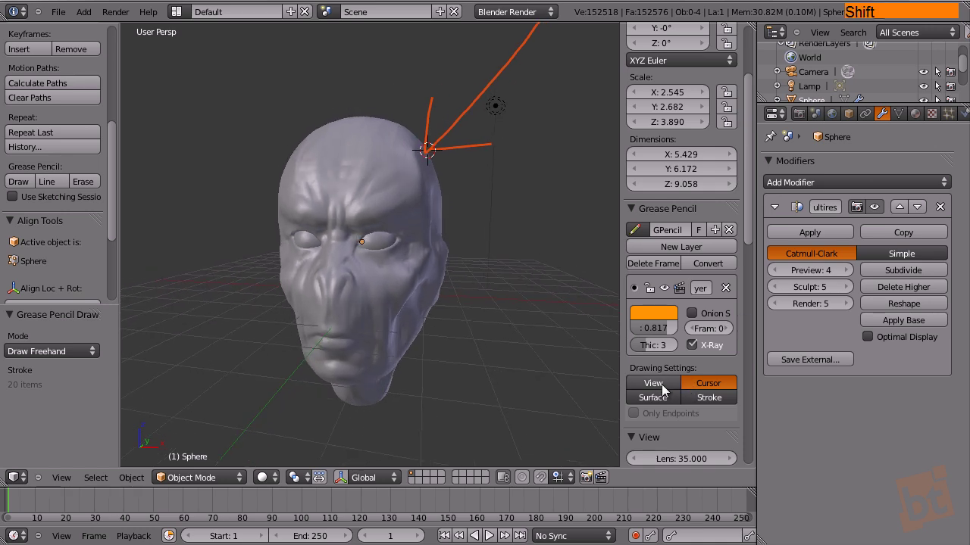
middle_click_drag(469, 332, 424, 275, "shift")
middle_click_drag(437, 315, 438, 304, "shift")
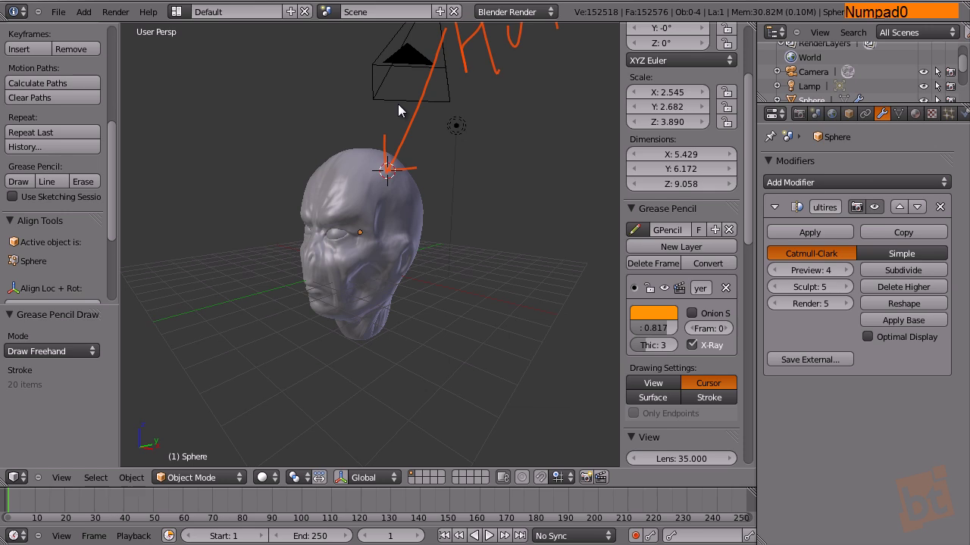
Set Grease Pencil drawing placement to View and draw a stick figure with two eyes in the empty space beside the head.
key("KP_0")
scroll(410, 193, "up", 3)
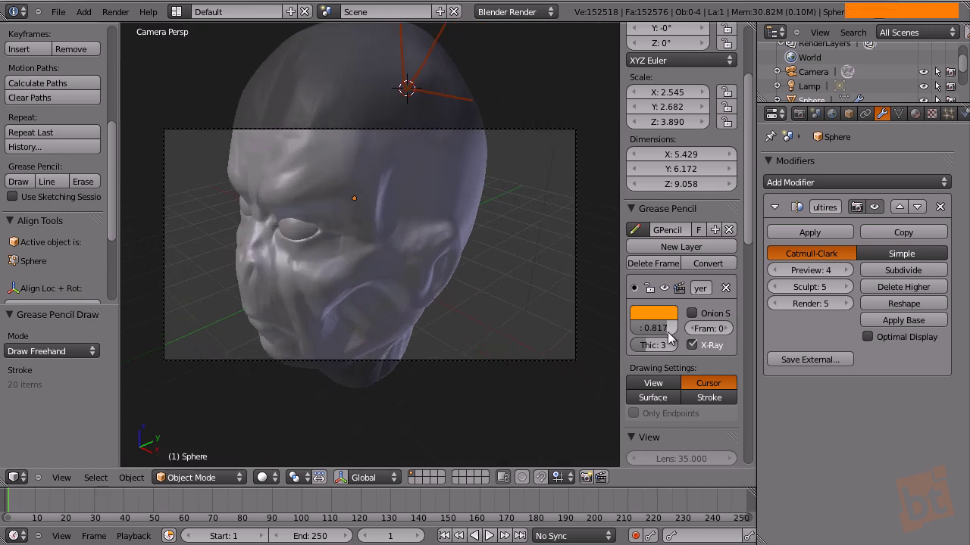
left_click(653, 383)
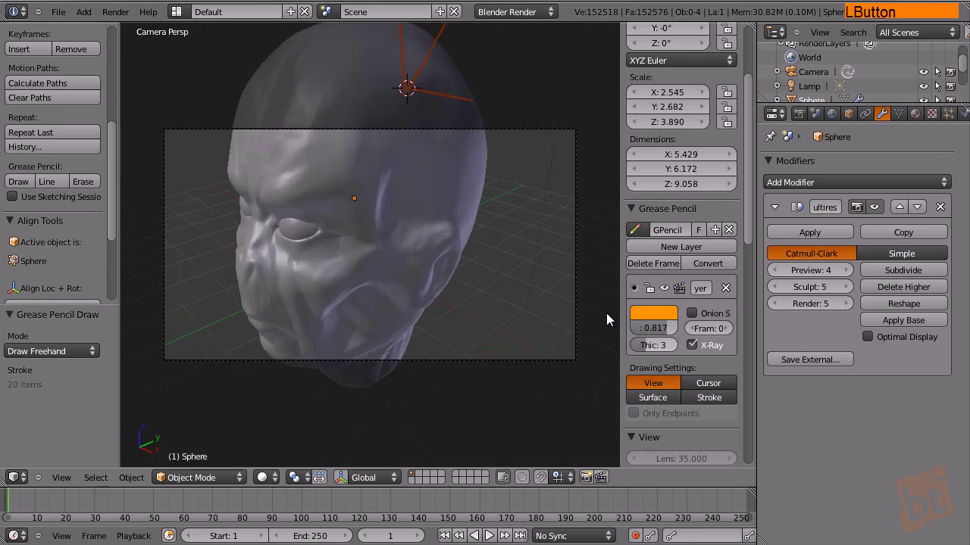
mouse_move(255, 302)
middle_mouse_down("shift")
mouse_move(454, 296)
mouse_move(382, 361)
mouse_move(427, 316)
mouse_move(395, 313)
middle_mouse_up("shift")
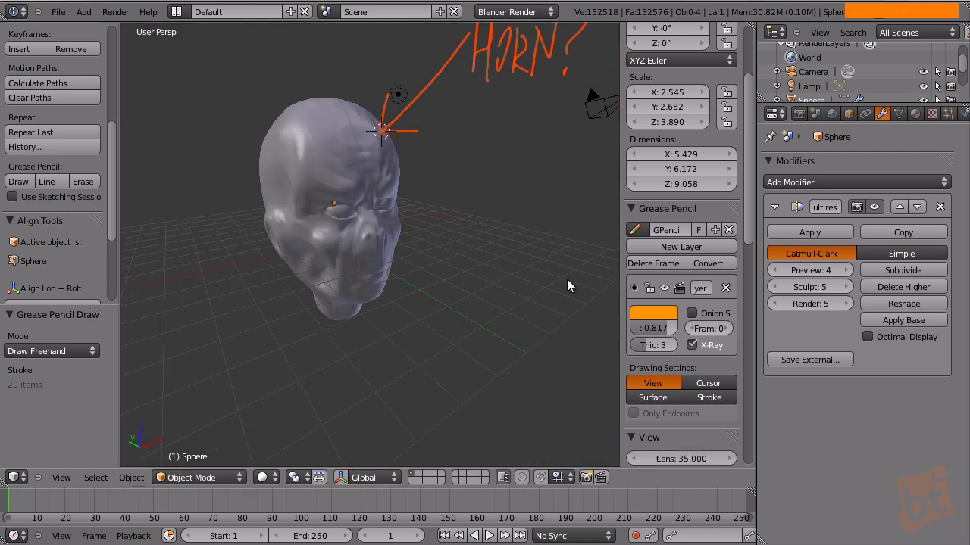
mouse_move(502, 111)
left_mouse_down()
mouse_move(475, 156)
mouse_move(518, 119)
left_mouse_up()
mouse_move(488, 158)
left_mouse_down()
mouse_move(479, 222)
mouse_move(502, 257)
left_mouse_up()
left_click_drag(479, 224, 467, 248)
left_click_drag(487, 162, 525, 193)
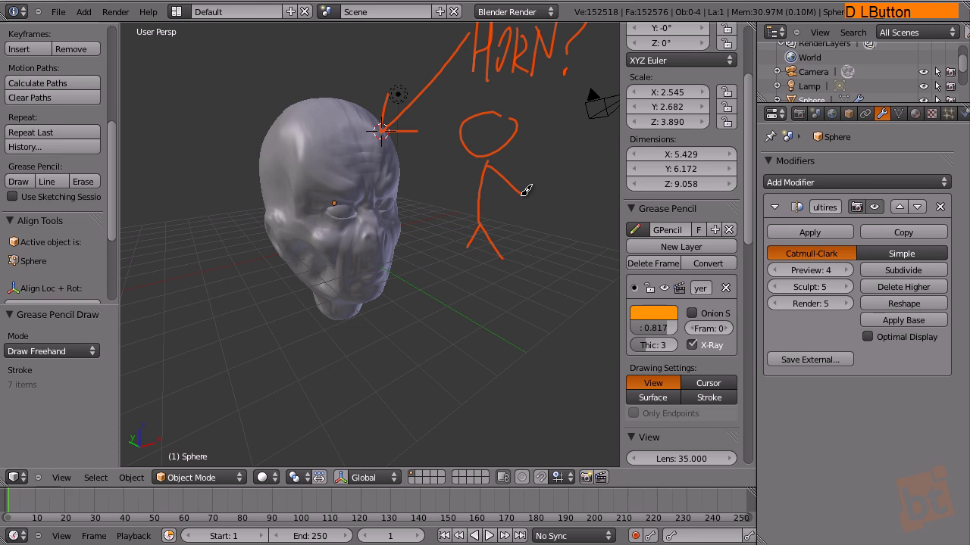
mouse_move(487, 163)
left_mouse_down()
mouse_move(446, 190)
mouse_move(495, 219)
left_mouse_up()
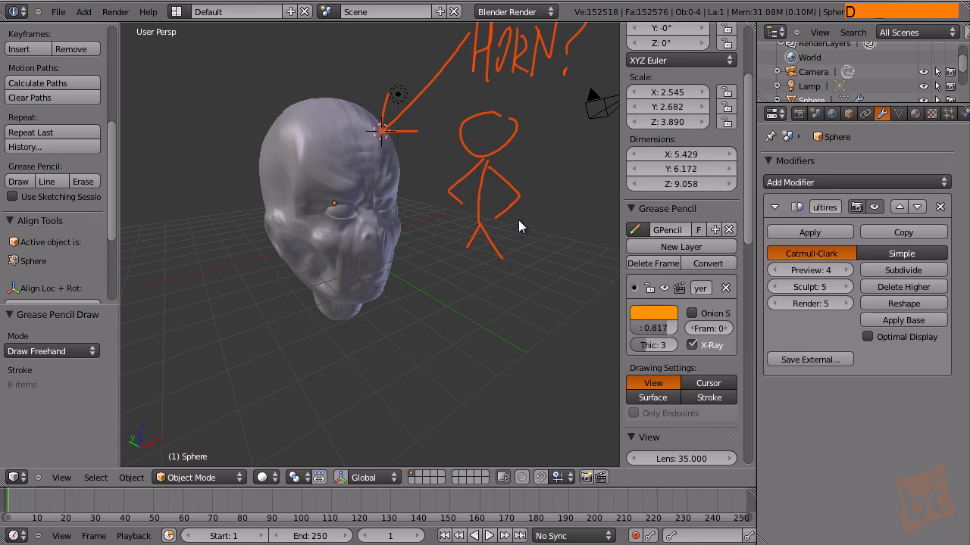
mouse_move(485, 122)
left_mouse_down()
mouse_move(486, 141)
mouse_move(474, 137)
left_mouse_up()
Examine how the stick figure behaves compared with the "HORN?" note while the viewpoint changes around the head.
mouse_move(405, 346)
middle_mouse_down("shift")
mouse_move(468, 314)
mouse_move(275, 306)
mouse_move(454, 258)
mouse_move(521, 310)
middle_mouse_up("shift")
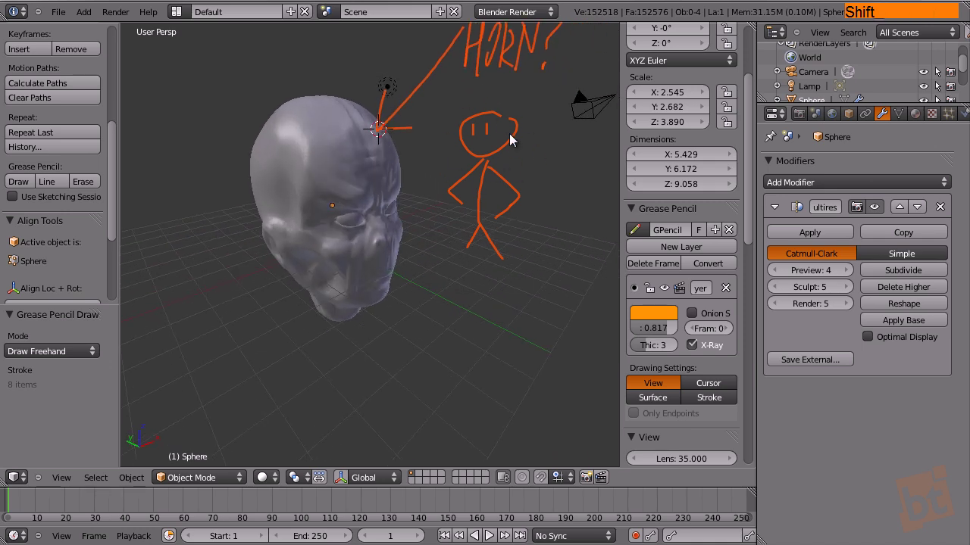
middle_click_drag(517, 229, 497, 249, "shift")
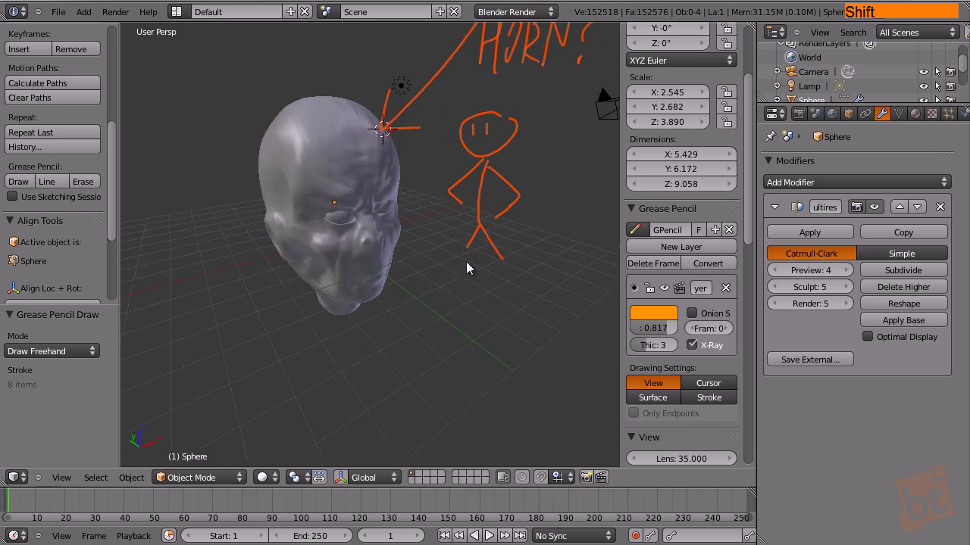
middle_click_drag(530, 220, 510, 222, "shift")
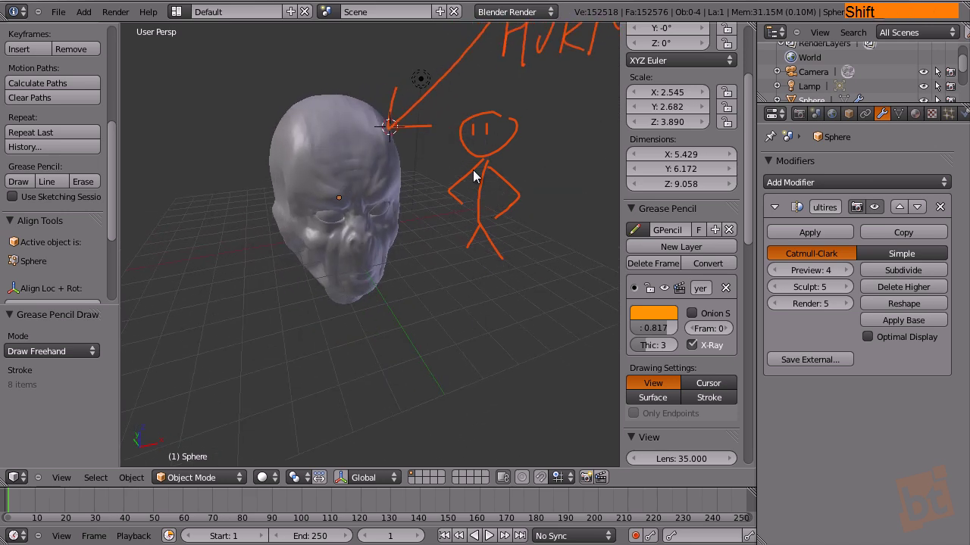
middle_click_drag(509, 211, 550, 204, "shift")
middle_click_drag(489, 162, 520, 182, "shift")
mouse_move(466, 125)
middle_mouse_down("shift")
mouse_move(556, 208)
mouse_move(467, 217)
mouse_move(484, 212)
middle_mouse_up("shift")
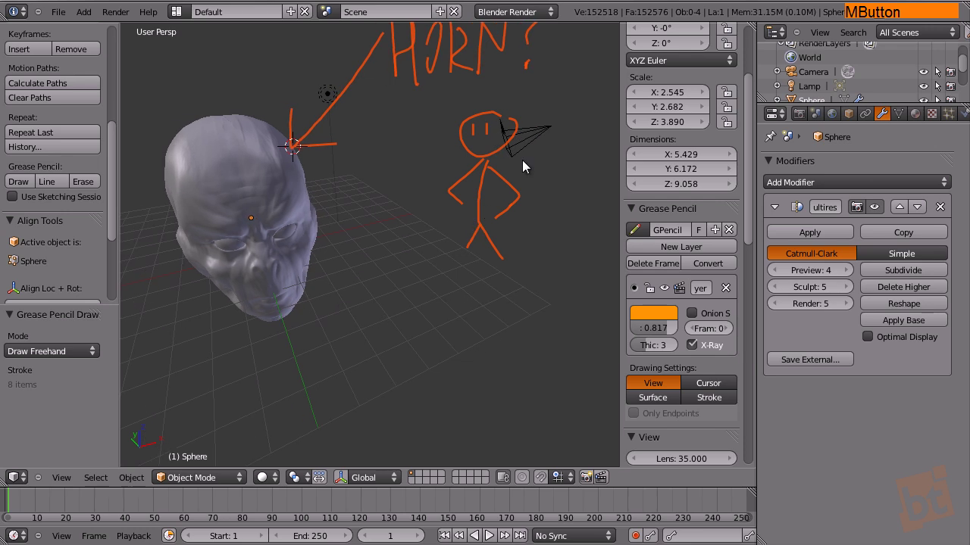
middle_click_drag(352, 230, 513, 184)
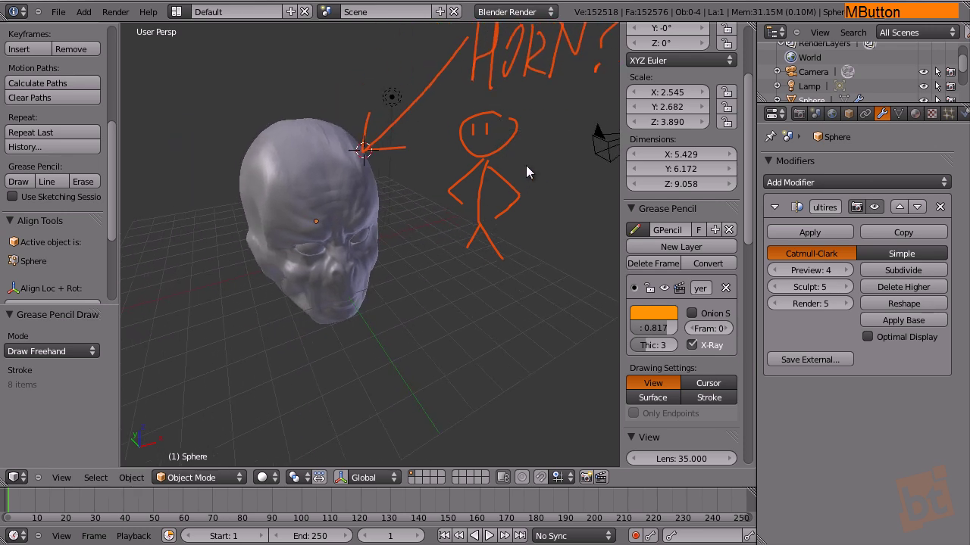
Look through the camera and reselect the sculpted head, with the stick figure shown close up.
right_click(593, 147)
key("KP_0")
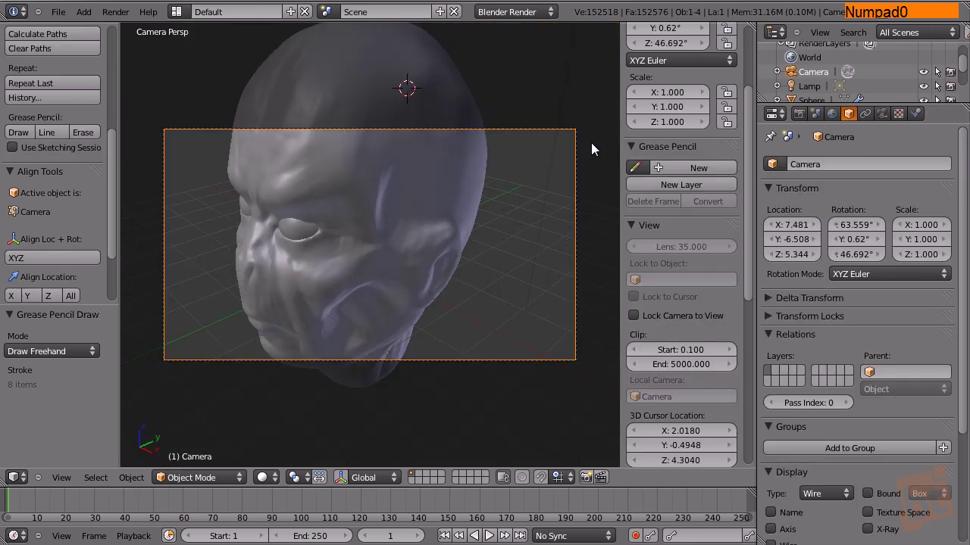
right_click(334, 197)
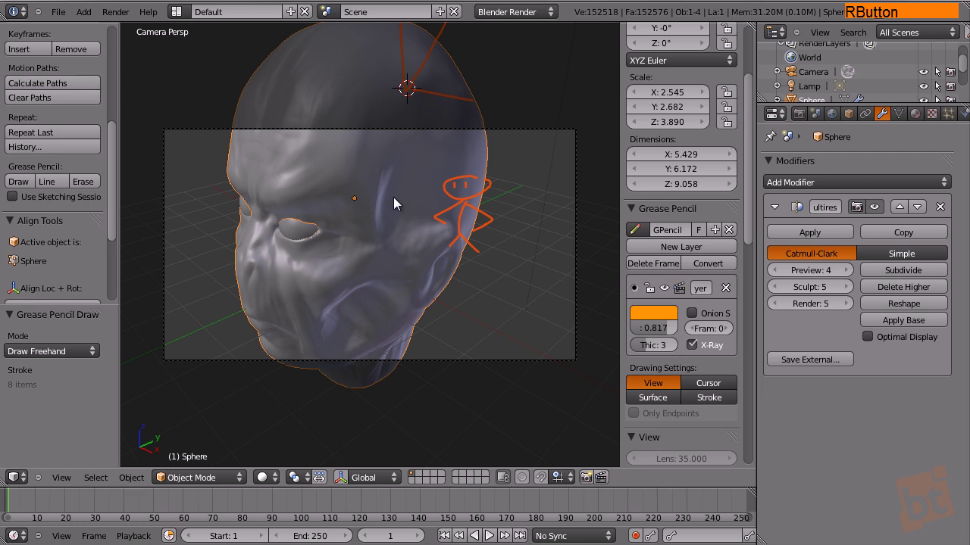
middle_click_drag(369, 260, 387, 267)
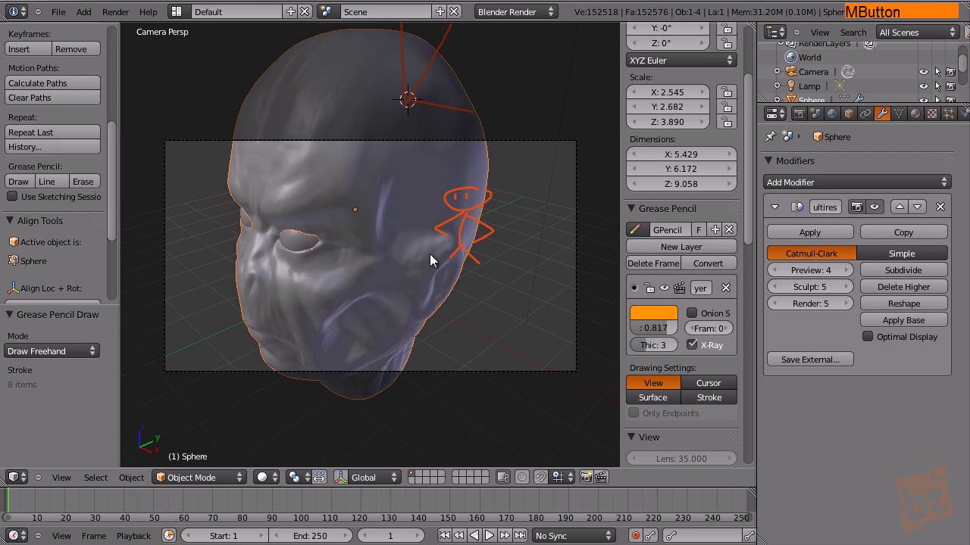
scroll(470, 209, "up", 5)
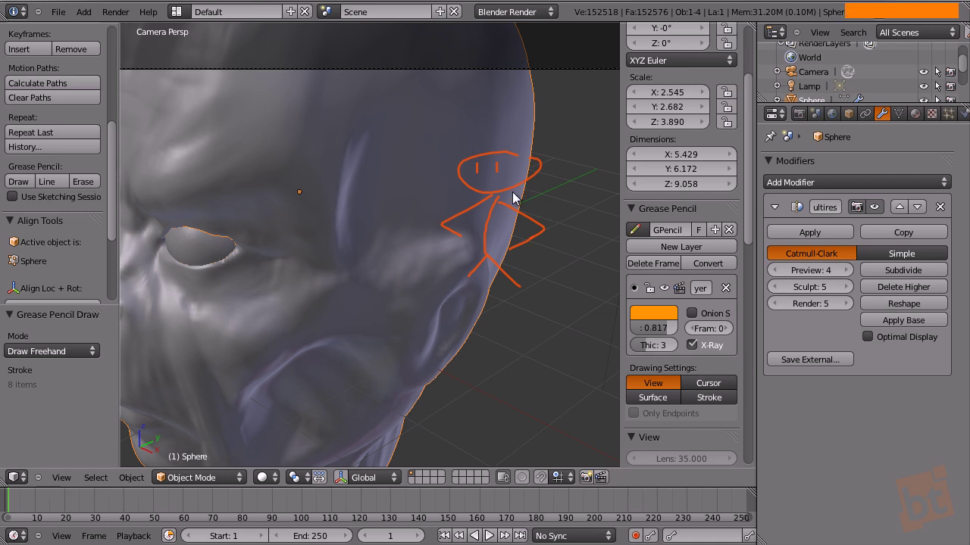
Go to frame 5, enable Onion Skinning on the Grease Pencil layer and redraw the stick figure with closed eyes.
left_click(12, 509)
left_click_drag(18, 511, 21, 513)
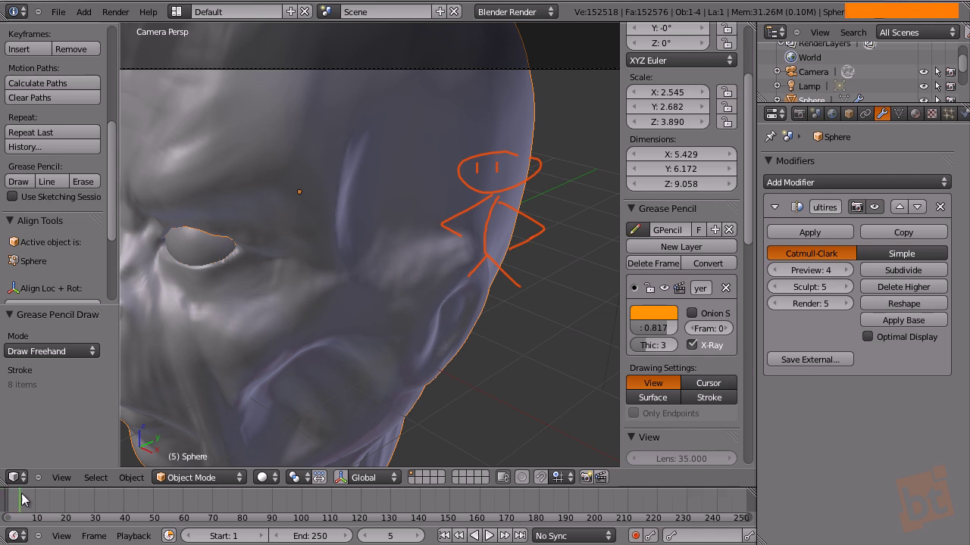
left_click(692, 315)
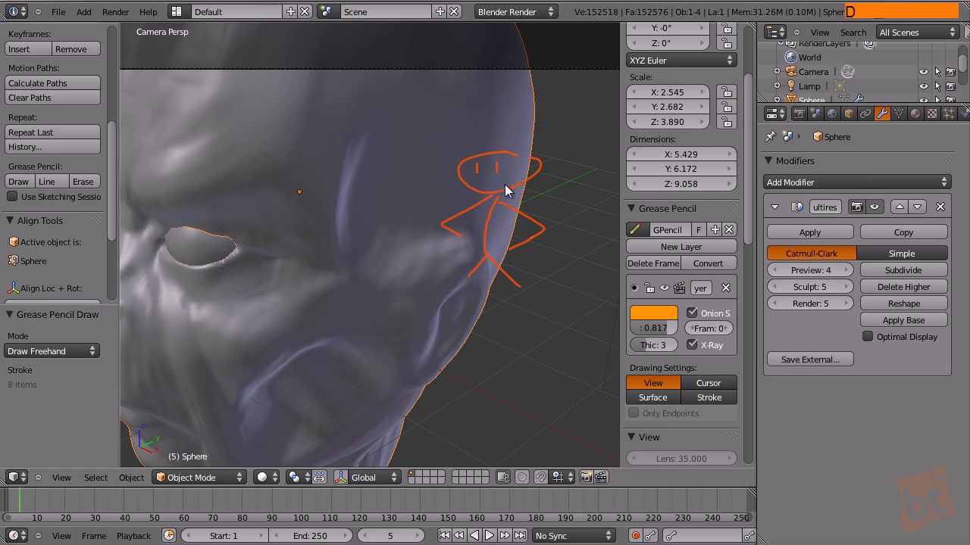
left_click(537, 161)
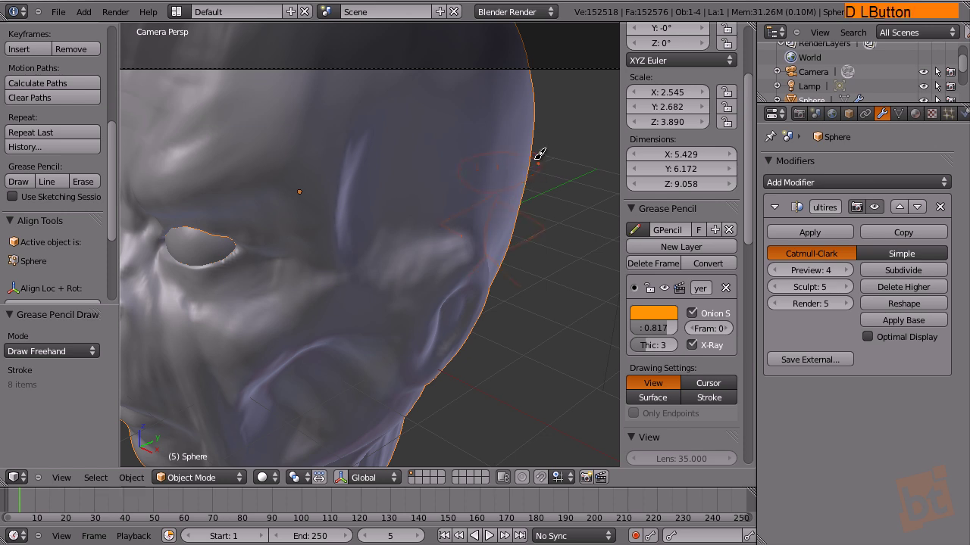
left_click(496, 170)
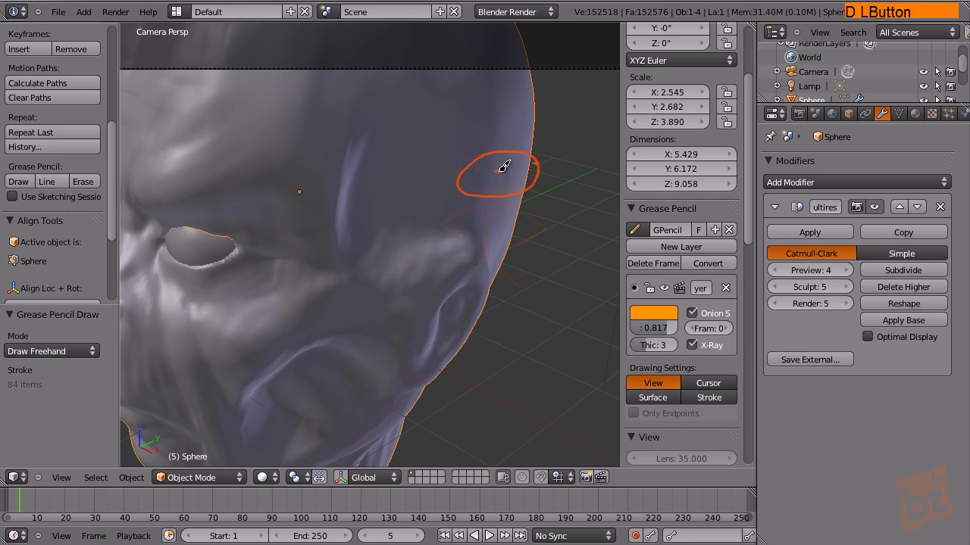
left_click(475, 169)
mouse_move(492, 172)
left_mouse_down()
mouse_move(442, 222)
mouse_move(458, 232)
mouse_move(537, 220)
mouse_move(544, 231)
mouse_move(488, 261)
mouse_move(509, 285)
mouse_move(466, 290)
left_mouse_up()
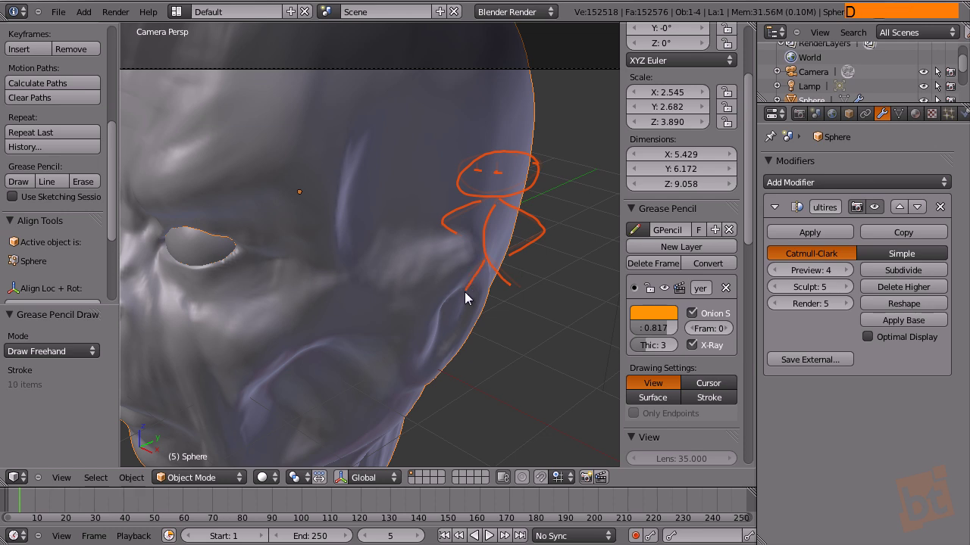
Go to frame 14 and draw a lower round head with loose limb strokes scattered around it.
mouse_move(28, 514)
left_mouse_down()
mouse_move(7, 513)
mouse_move(45, 515)
left_mouse_up()
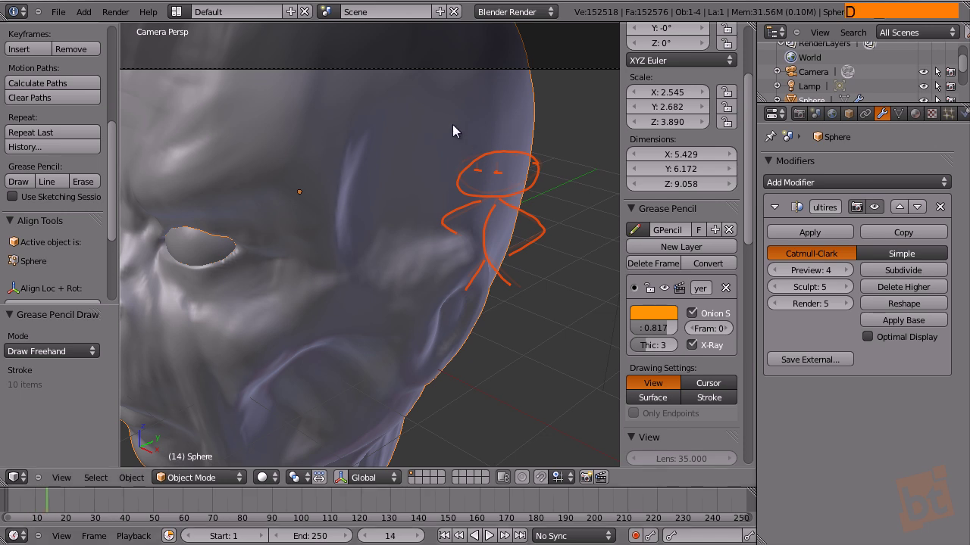
left_click_drag(485, 188, 463, 194)
mouse_move(478, 242)
left_mouse_down()
mouse_move(508, 210)
mouse_move(483, 189)
mouse_move(531, 181)
left_mouse_up()
left_click_drag(456, 191, 445, 178)
mouse_move(506, 225)
left_mouse_down()
mouse_move(533, 235)
mouse_move(497, 275)
mouse_move(522, 254)
mouse_move(520, 286)
left_mouse_up()
left_click_drag(472, 258, 529, 238)
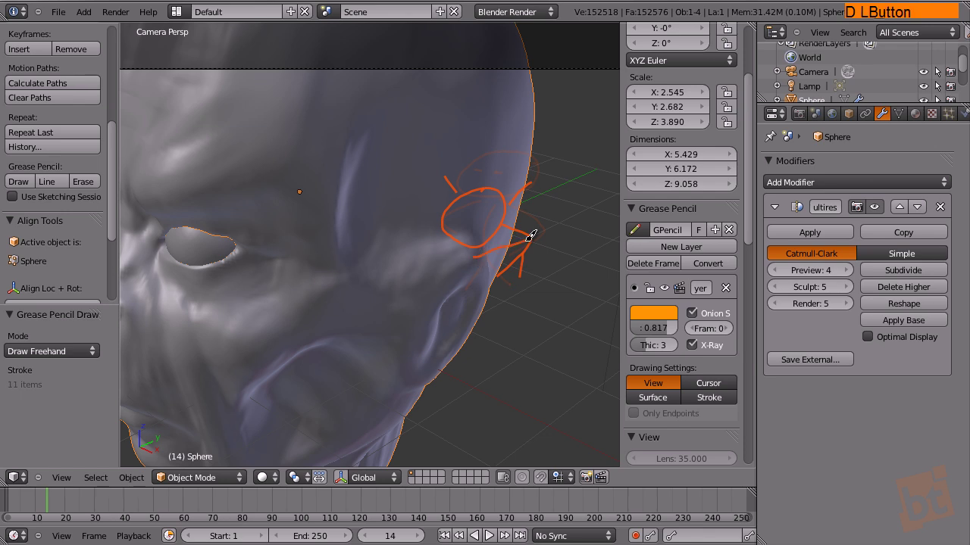
left_click_drag(472, 262, 472, 262)
mouse_move(539, 224)
left_mouse_down()
mouse_move(567, 180)
mouse_move(554, 224)
mouse_move(584, 260)
left_mouse_up()
Go to frame 26 and draw a broken-up figure with a round head, a small separate loop and scattered limb strokes.
mouse_move(54, 512)
left_mouse_down()
mouse_move(26, 514)
mouse_move(82, 512)
left_mouse_up()
mouse_move(536, 222)
left_mouse_down()
mouse_move(530, 247)
mouse_move(574, 217)
mouse_move(568, 232)
left_mouse_up()
left_click_drag(448, 201, 455, 221)
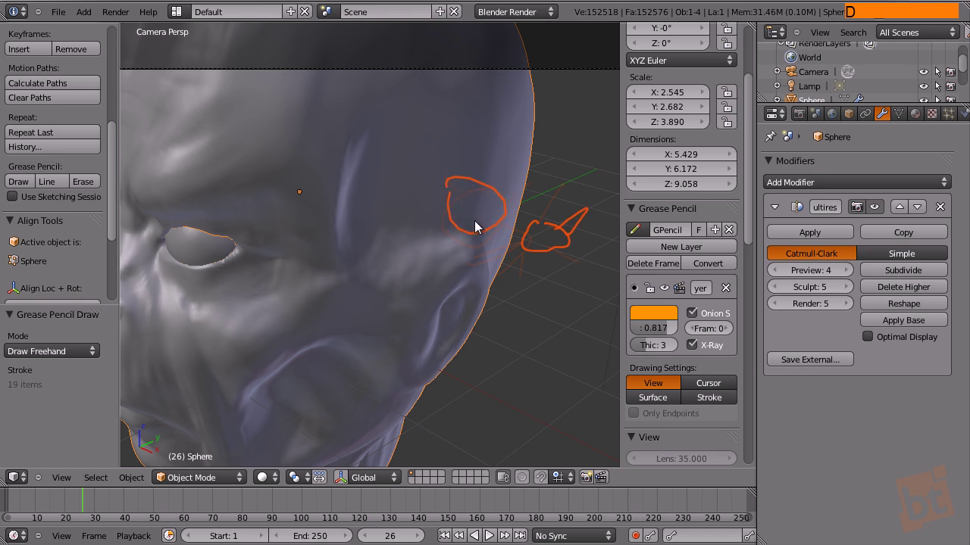
left_click(481, 219)
mouse_move(507, 205)
left_mouse_down()
mouse_move(523, 201)
mouse_move(496, 144)
left_mouse_up()
mouse_move(521, 275)
left_mouse_down()
mouse_move(485, 278)
mouse_move(483, 296)
mouse_move(548, 302)
mouse_move(557, 320)
left_mouse_up()
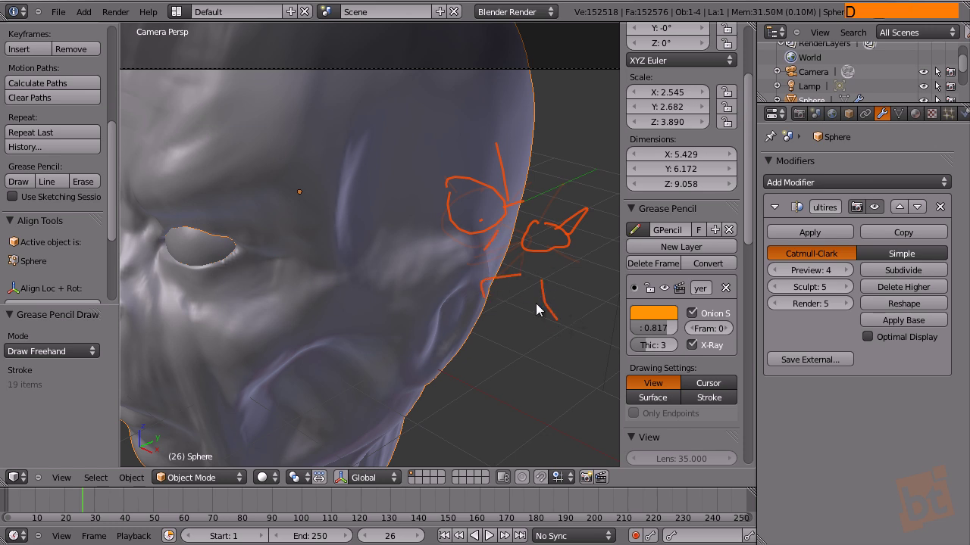
Rewind to frame 0, play back the Grease Pencil animation and return to frame 0.
mouse_move(83, 502)
left_mouse_down()
mouse_move(68, 502)
mouse_move(106, 502)
mouse_move(7, 503)
left_mouse_up()
key("alt+a")
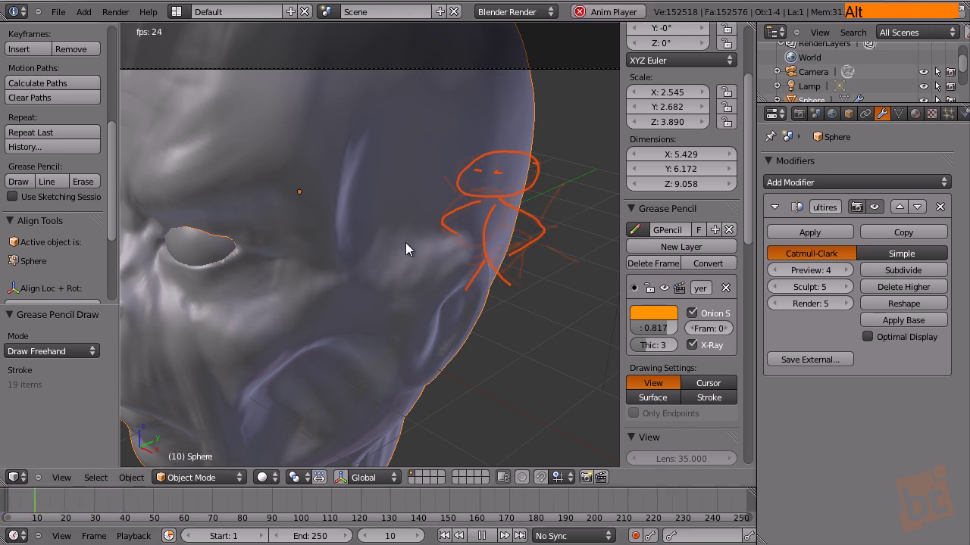
key("Escape")
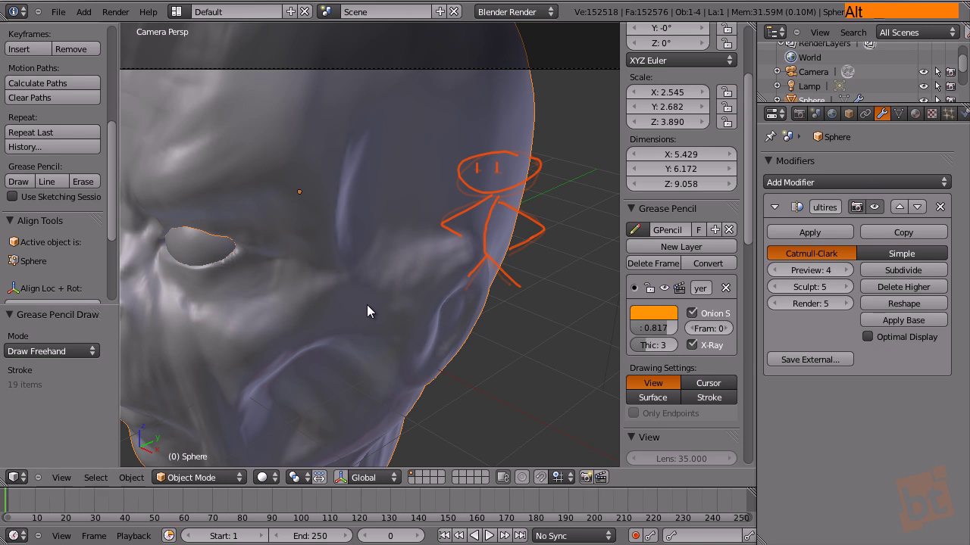
key("alt+a")
key("Escape")
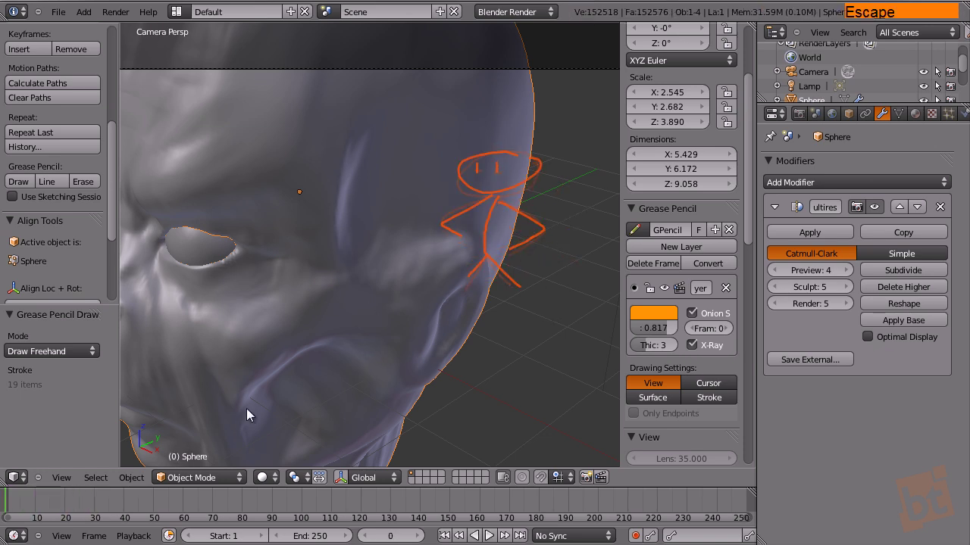
mouse_move(15, 514)
left_mouse_down()
mouse_move(32, 513)
mouse_move(7, 513)
left_mouse_up()
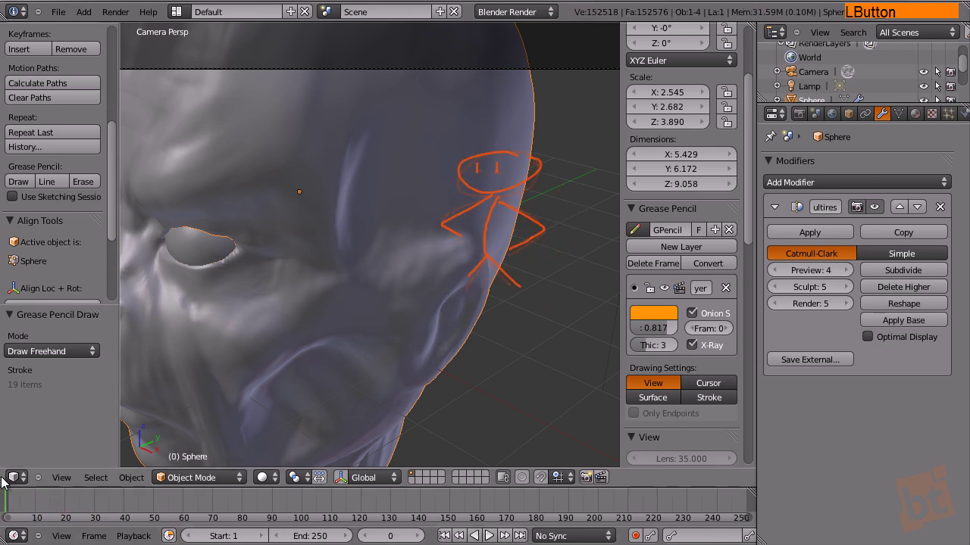
Split the 3D view horizontally and turn the lower area into a DopeSheet in Grease Pencil mode.
left_click_drag(2, 480, 4, 377)
left_click(14, 477)
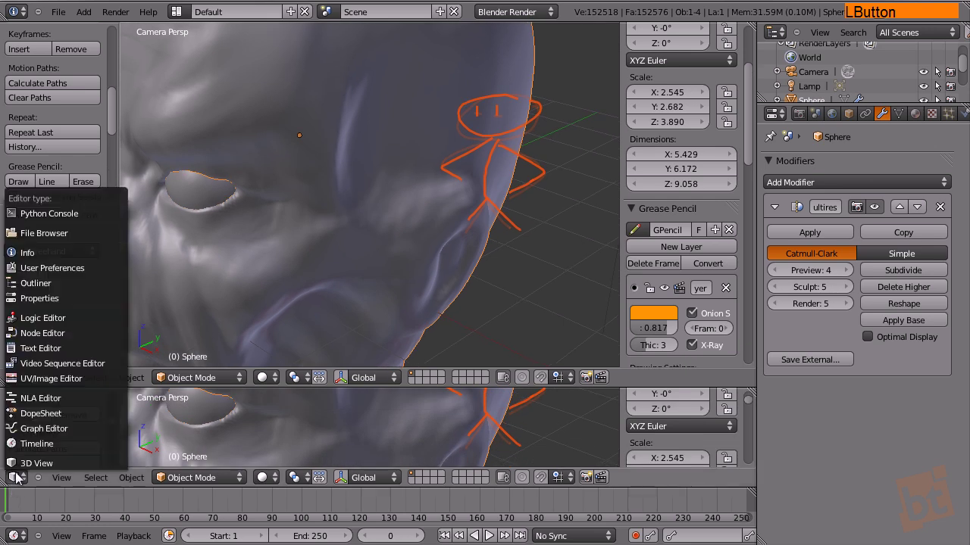
left_click(52, 413)
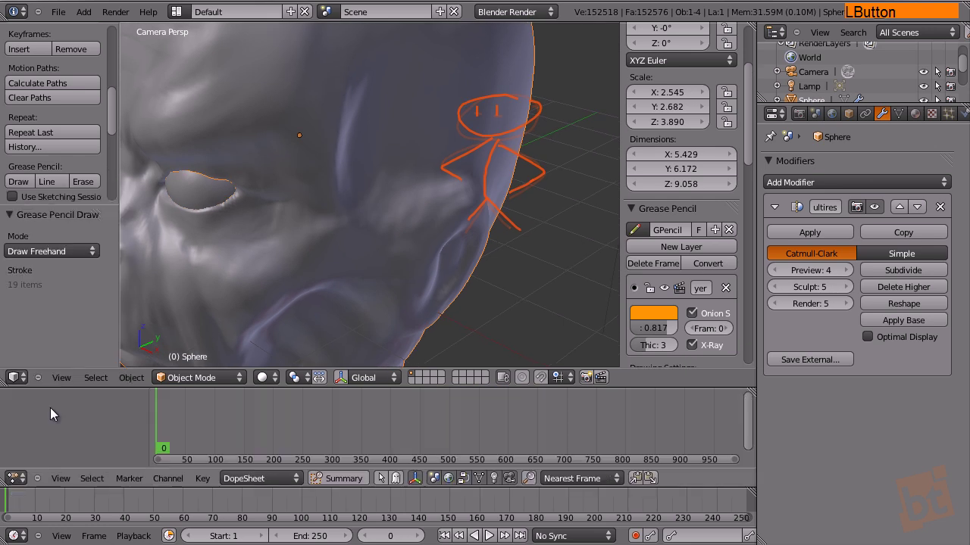
left_click(260, 480)
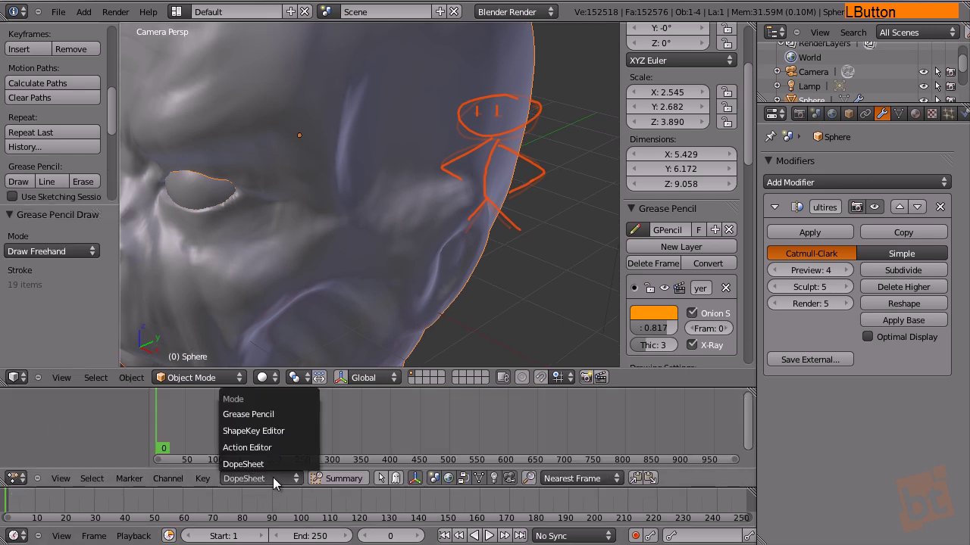
left_click(264, 415)
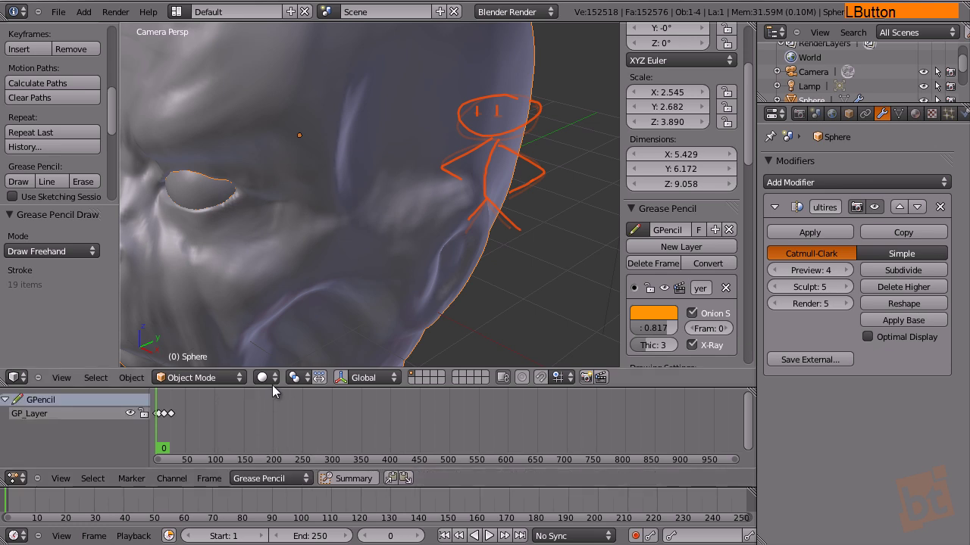
Shrink the DopeSheet area slightly and move the last GP_Layer keyframe forward by about 41 frames.
left_click_drag(270, 386, 273, 400)
middle_click_drag(185, 445, 215, 445, "ctrl")
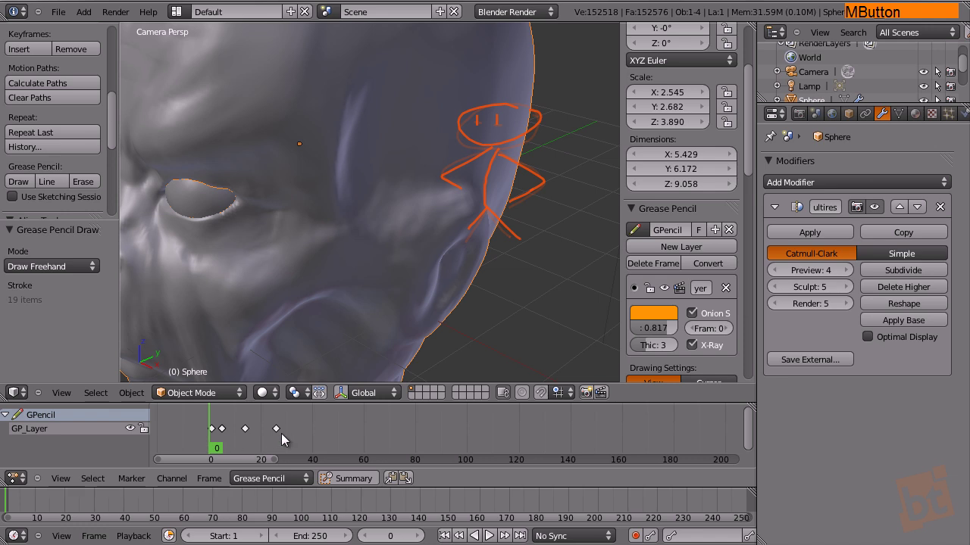
right_click_drag(275, 434, 382, 432)
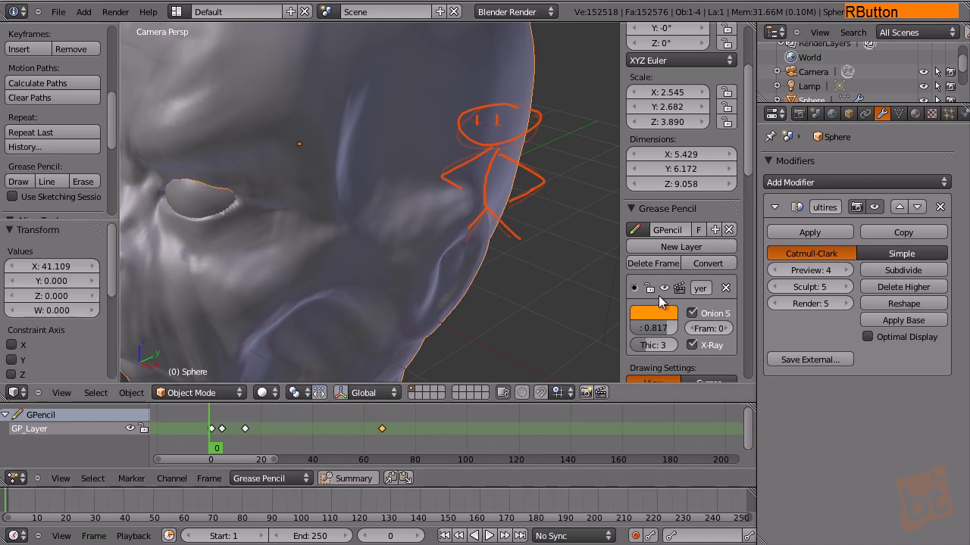
Rename the Grease Pencil layer to Crazy Animation.
left_click(700, 289)
key("shift")
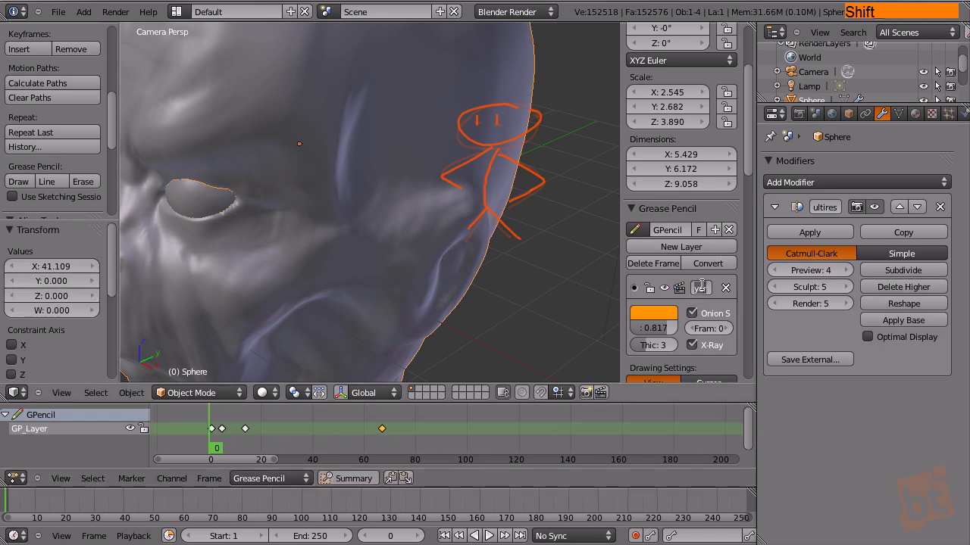
type("Crazy")
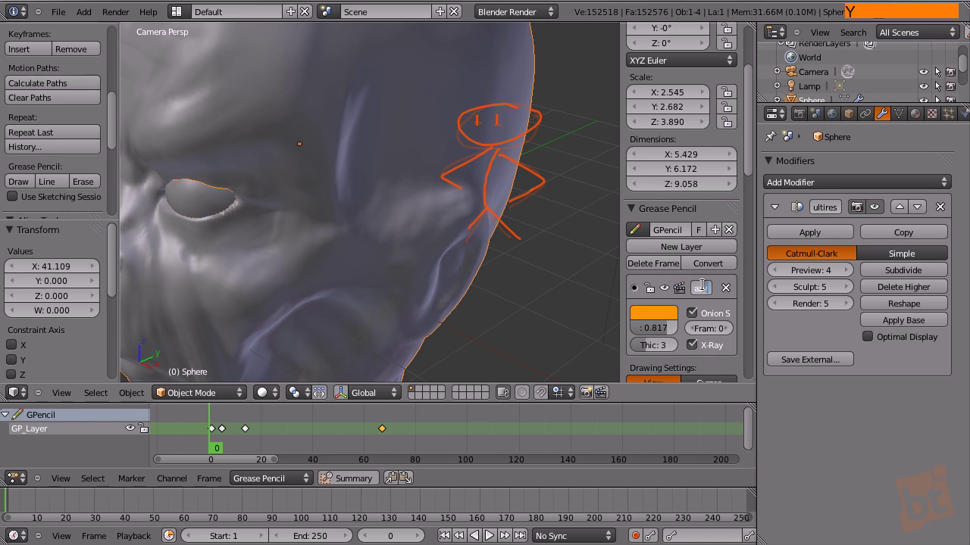
type(" Animation")
key("Return")
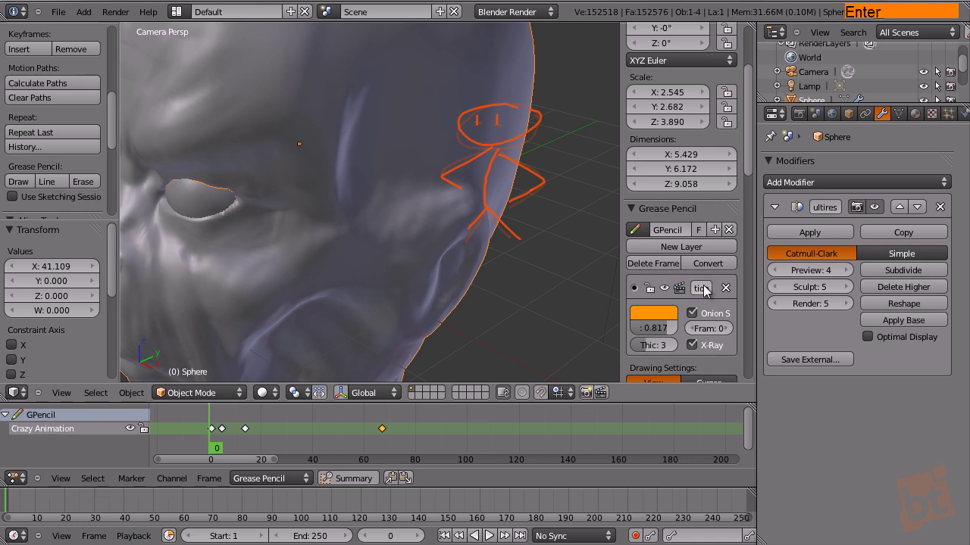
left_click(130, 429)
Move the third Crazy Animation keyframe to about frame 10 and scrub the DopeSheet to frame 24.
middle_click_drag(263, 429, 272, 428)
right_click_drag(235, 429, 272, 436)
left_click(272, 435)
left_click_drag(225, 446, 281, 453)
right_click(260, 429)
mouse_move(260, 429)
right_mouse_down()
mouse_move(230, 432)
mouse_move(243, 443)
right_mouse_up()
right_click(280, 430)
left_click(243, 444)
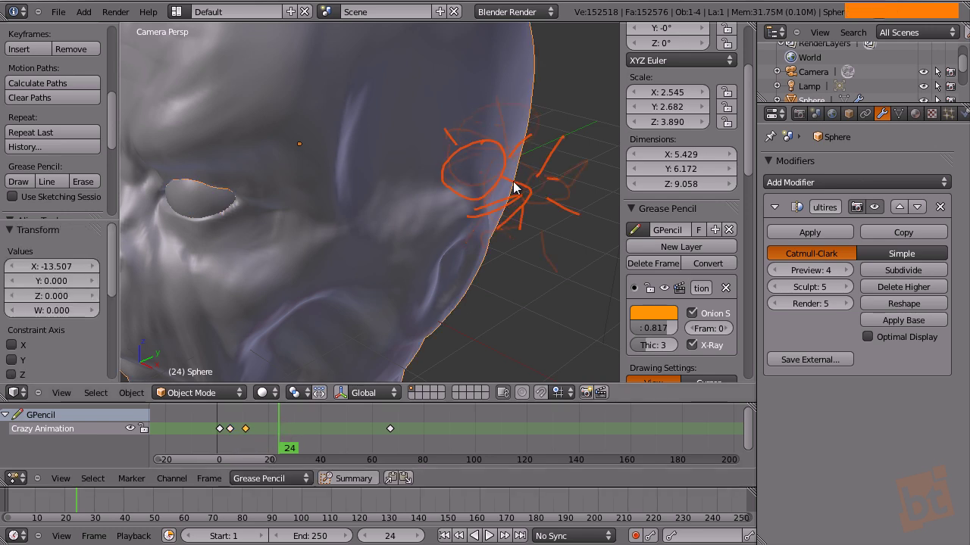
Pull the last two Crazy Animation keyframes in close to the second one and play back the animation.
right_click_drag(245, 429, 239, 436)
mouse_move(391, 428)
right_mouse_down()
mouse_move(363, 442)
mouse_move(243, 448)
right_mouse_up()
left_click(246, 448)
key("alt+a")
key("Escape")
key("alt+a")
key("Escape")
Shift the last three Crazy Animation keyframes about 20 frames later and play back the animation.
right_click(230, 429, "shift")
right_click(240, 429, "shift")
left_click(303, 433)
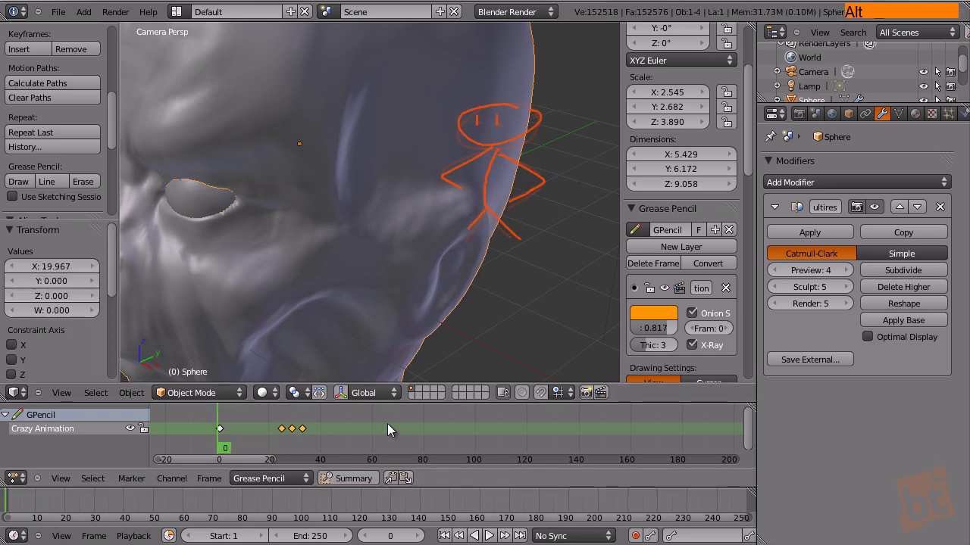
key("alt+a")
key("Escape")
key("alt+a")
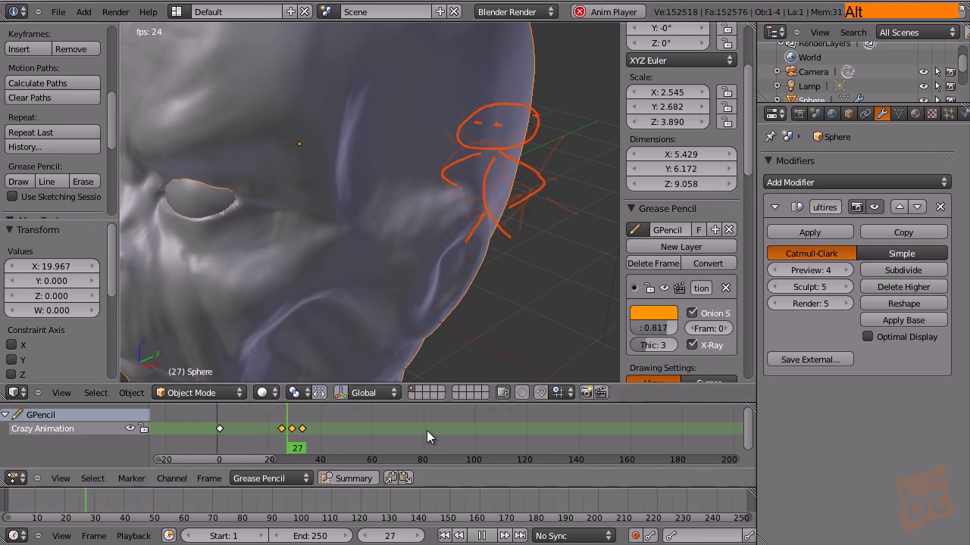
key("Escape")
Go to frame 25, place the 3D cursor beside the eye and draw a short horizontal stroke there.
left_click(275, 441)
left_click_drag(275, 441, 282, 443)
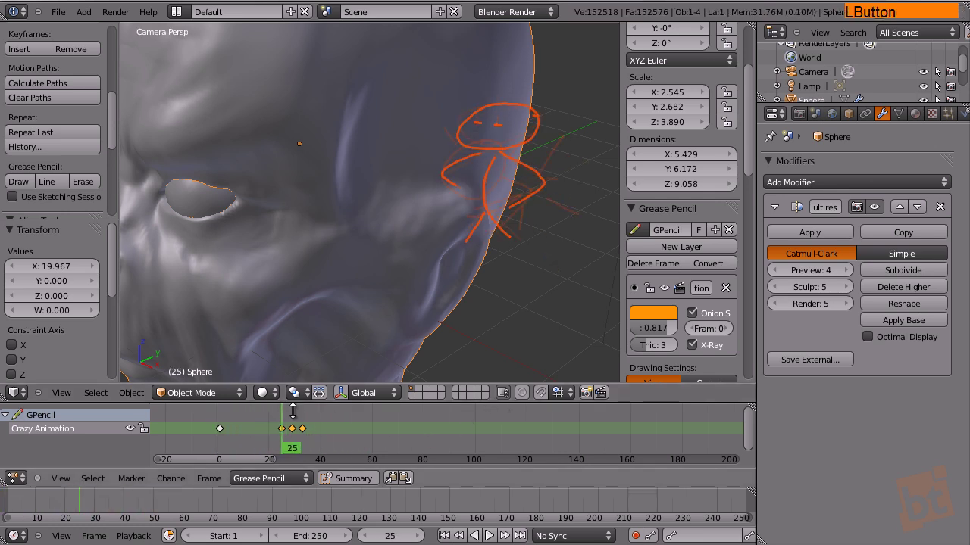
left_click(321, 208)
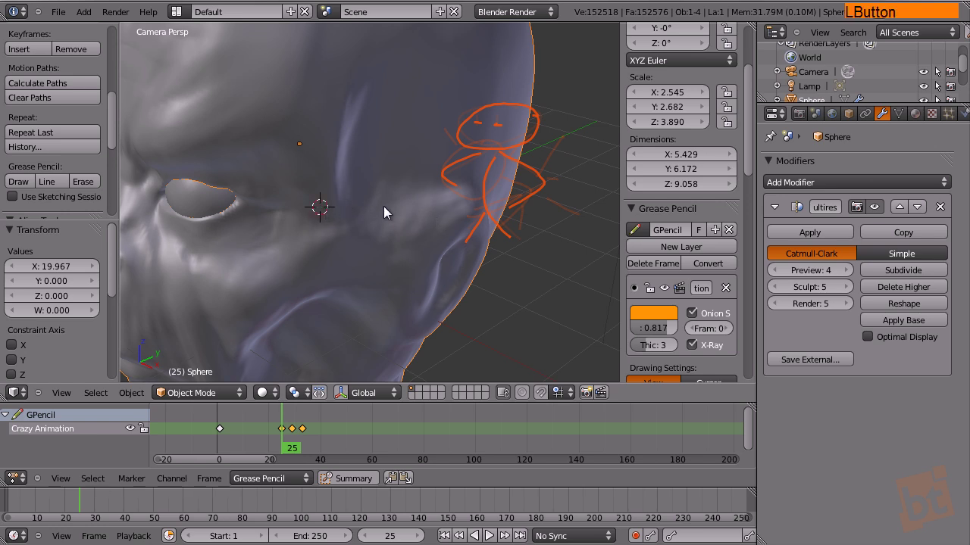
mouse_move(326, 200)
left_mouse_down()
mouse_move(387, 203)
mouse_move(333, 200)
left_mouse_up()
Draw a horizontal stroke across the temple on frame 30 and go back to frame 29.
mouse_move(288, 449)
left_mouse_down()
mouse_move(225, 453)
mouse_move(324, 453)
mouse_move(281, 453)
mouse_move(294, 459)
left_mouse_up()
left_click_drag(456, 205, 354, 207)
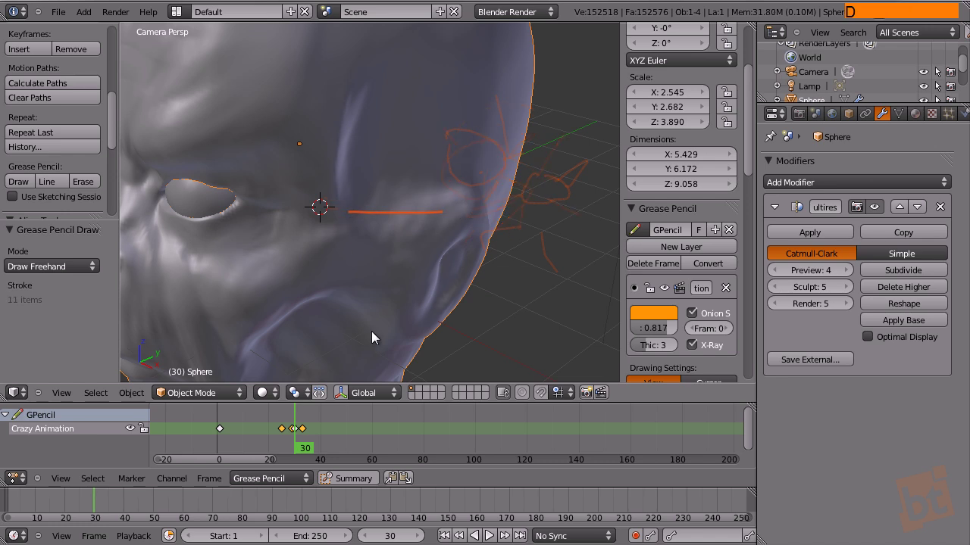
mouse_move(297, 451)
left_mouse_down()
mouse_move(269, 449)
mouse_move(313, 454)
mouse_move(288, 454)
mouse_move(295, 459)
left_mouse_up()
scroll(294, 446, "up", 3)
right_click_drag(294, 444, 297, 443)
mouse_move(296, 447)
left_mouse_down()
mouse_move(275, 449)
mouse_move(313, 449)
mouse_move(282, 455)
mouse_move(301, 453)
mouse_move(293, 451)
left_mouse_up()
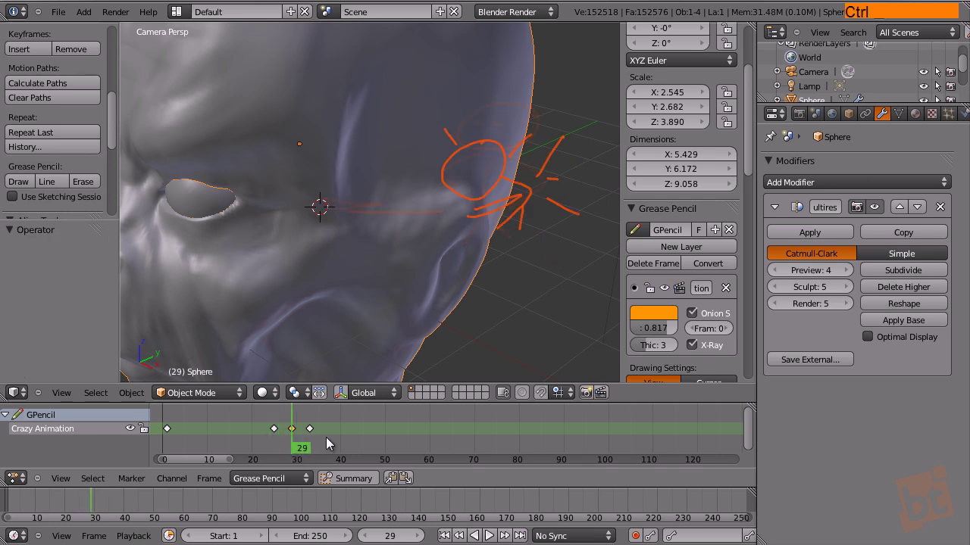
Delete the extra keyframe beside frame 29, undo the last changes and delete it again.
right_click(292, 430)
key("x")
left_click(292, 435)
left_click(307, 449)
key("ctrl+z")
key("ctrl+z")
key("x")
left_click(295, 437)
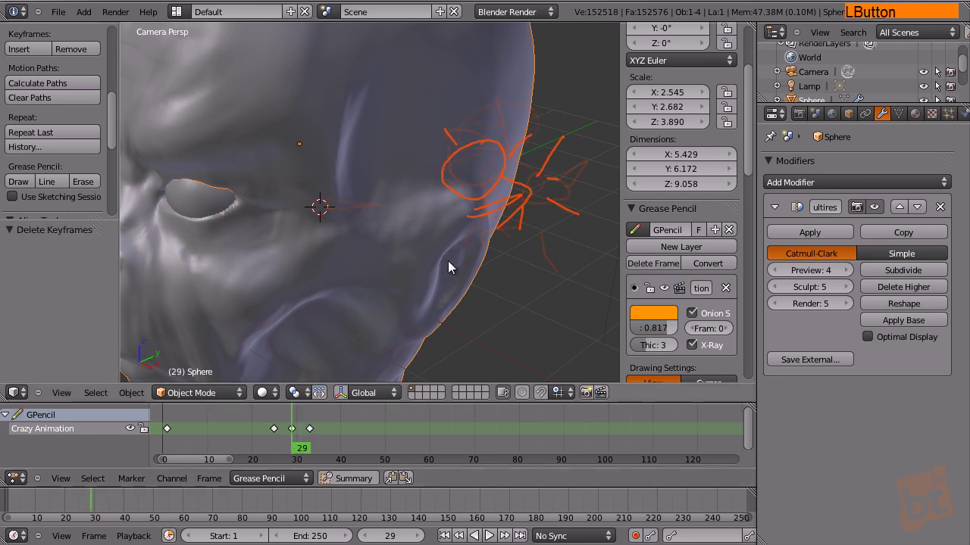
Add a horizontal stroke beside the figure on frame 29 and another across the eye on frame 25.
mouse_move(463, 221)
left_mouse_down()
mouse_move(390, 210)
mouse_move(379, 218)
left_mouse_up()
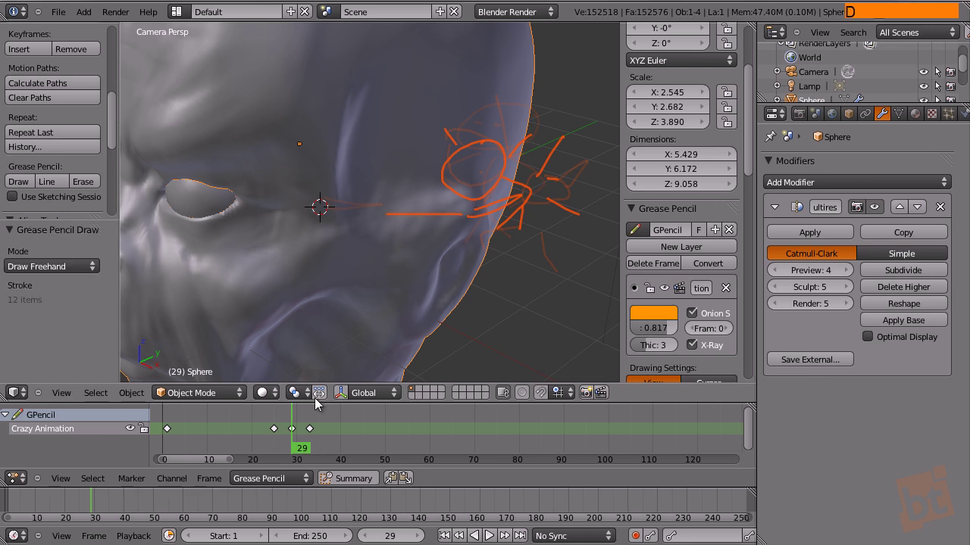
mouse_move(296, 443)
left_mouse_down()
mouse_move(246, 448)
mouse_move(345, 450)
mouse_move(203, 459)
mouse_move(297, 461)
mouse_move(278, 458)
left_mouse_up()
left_click_drag(312, 202, 192, 193)
Rewind to frame 0 and play back the animation with the added strokes.
left_click_drag(282, 449, 150, 447)
key("alt+a")
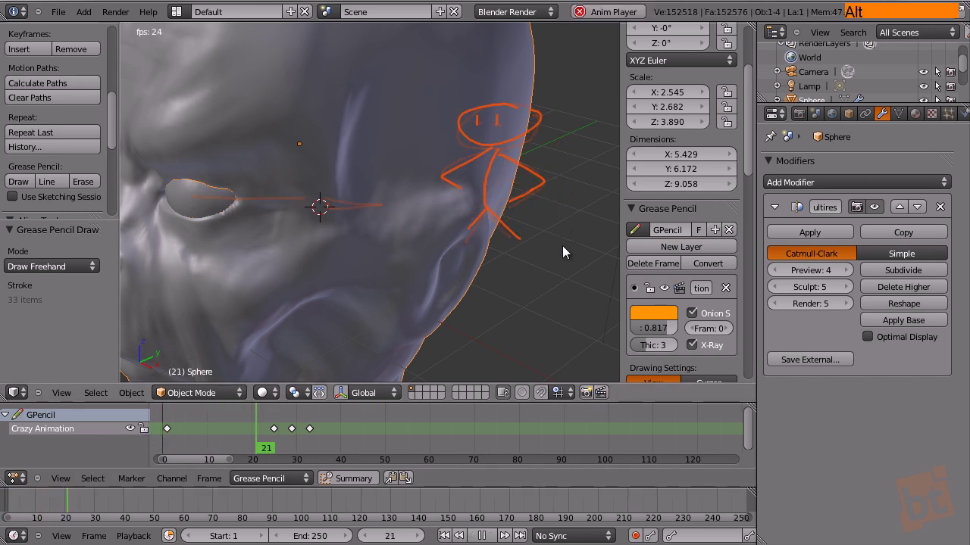
key("Escape")
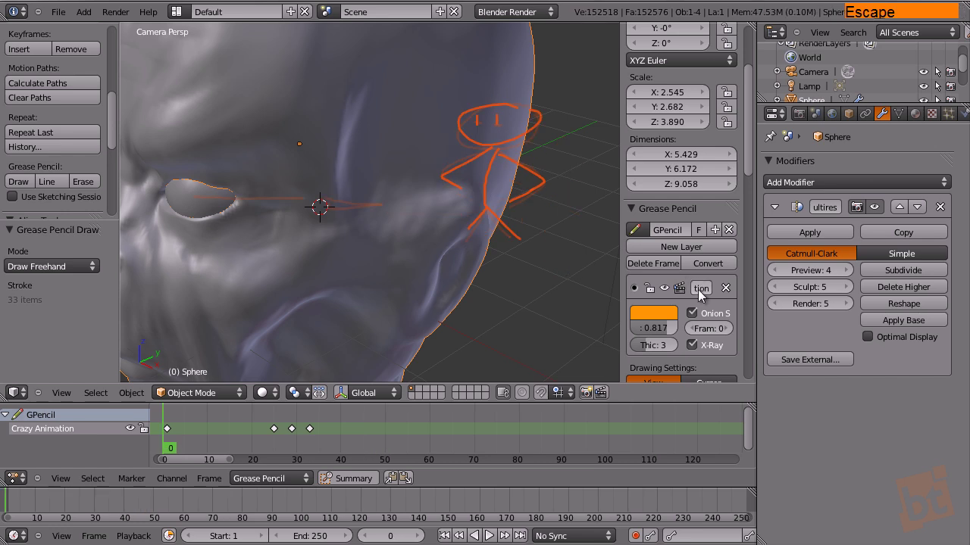
Try an onion skinning range of 42 frames and set it back to 0.
middle_click_drag(703, 324, 712, 274)
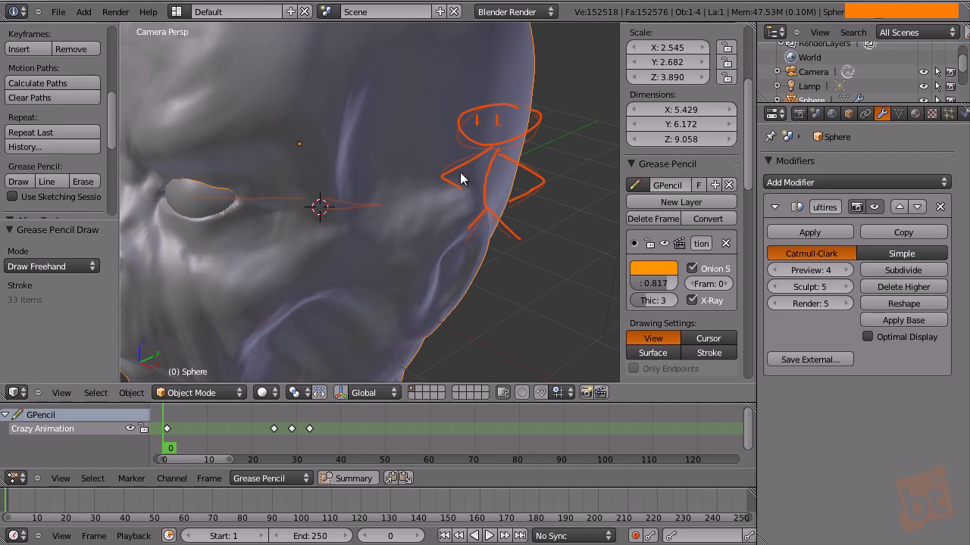
left_click_drag(710, 288, 767, 301)
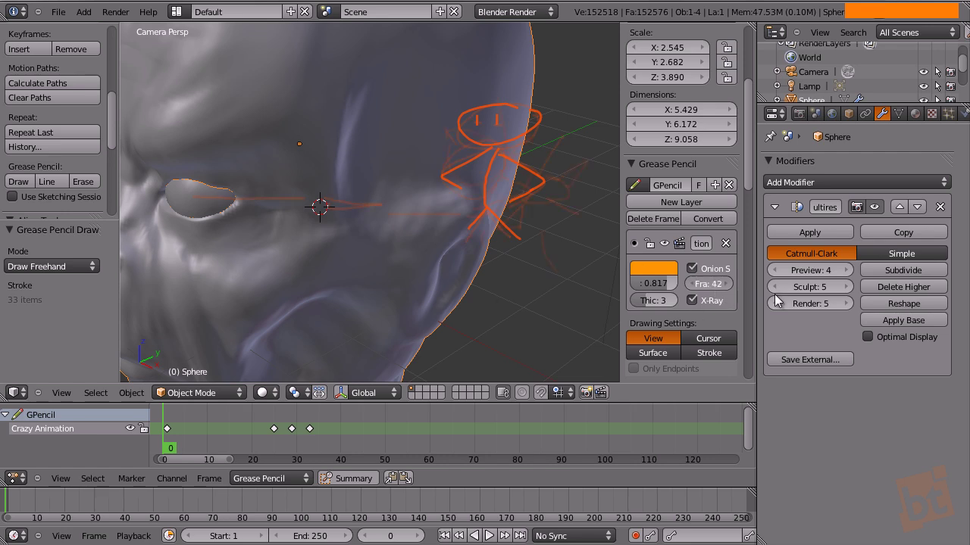
left_click_drag(716, 285, 631, 302)
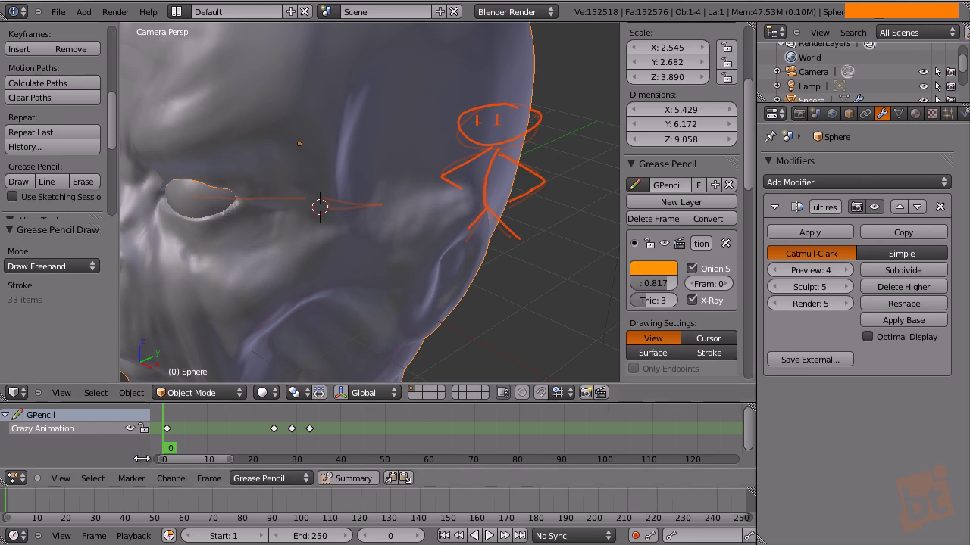
Turn off onion skinning for the layer and play back the animation from frame 0.
left_click_drag(171, 441, 160, 443)
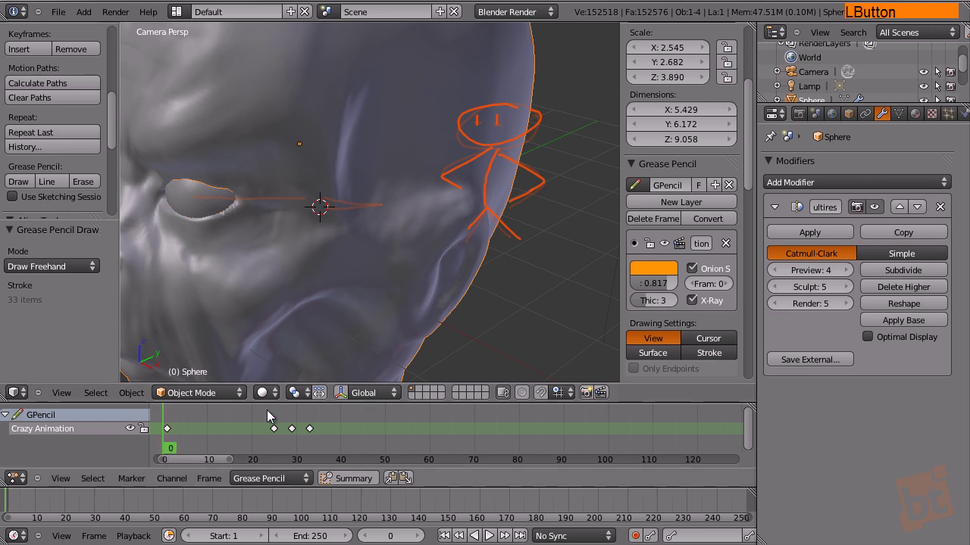
left_click(692, 268)
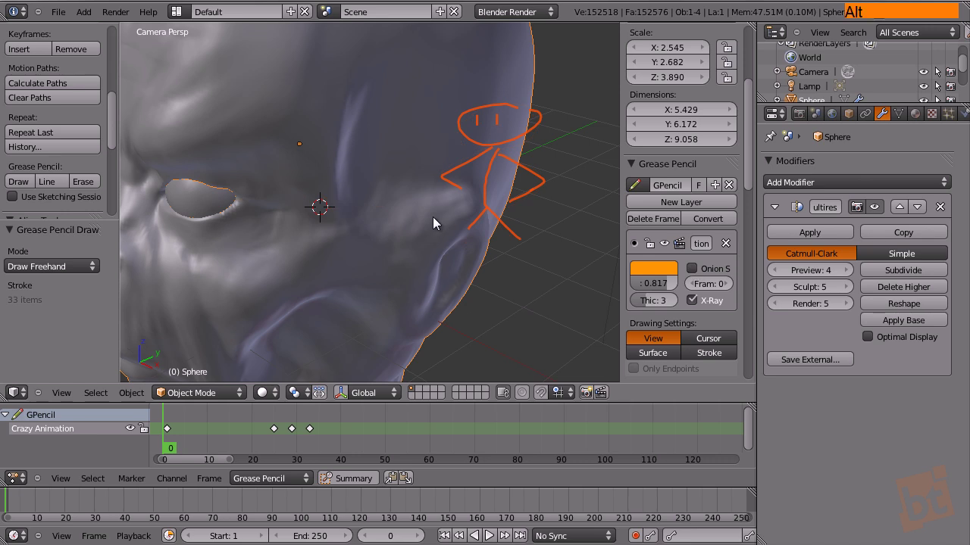
key("alt+a")
key("Escape")
key("alt+a")
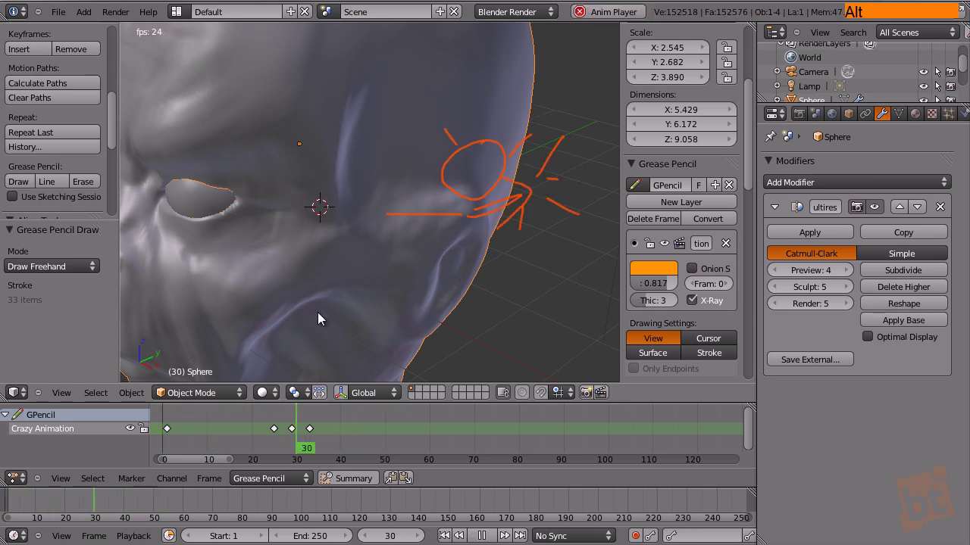
key("Escape")
Scrub through the drawings on frames 25, 29 and 33 and return to frame 0.
left_click_drag(243, 448, 274, 449)
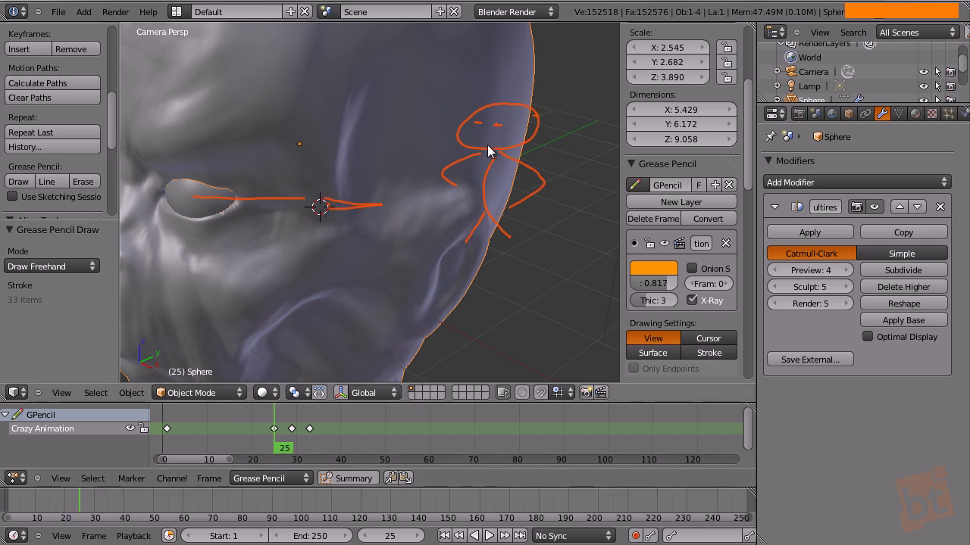
left_click_drag(277, 448, 291, 449)
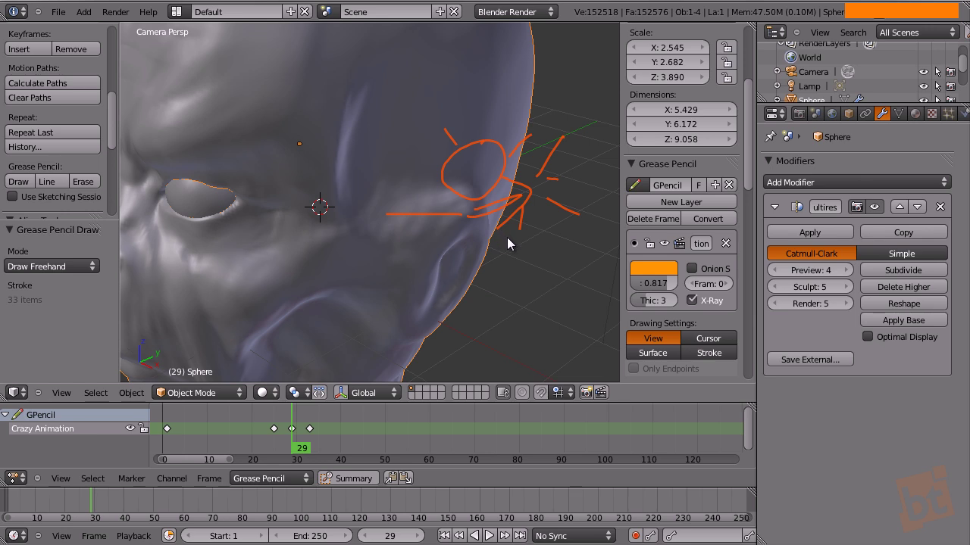
mouse_move(294, 447)
left_mouse_down()
mouse_move(310, 450)
mouse_move(281, 453)
mouse_move(338, 453)
mouse_move(274, 454)
mouse_move(311, 460)
left_mouse_up()
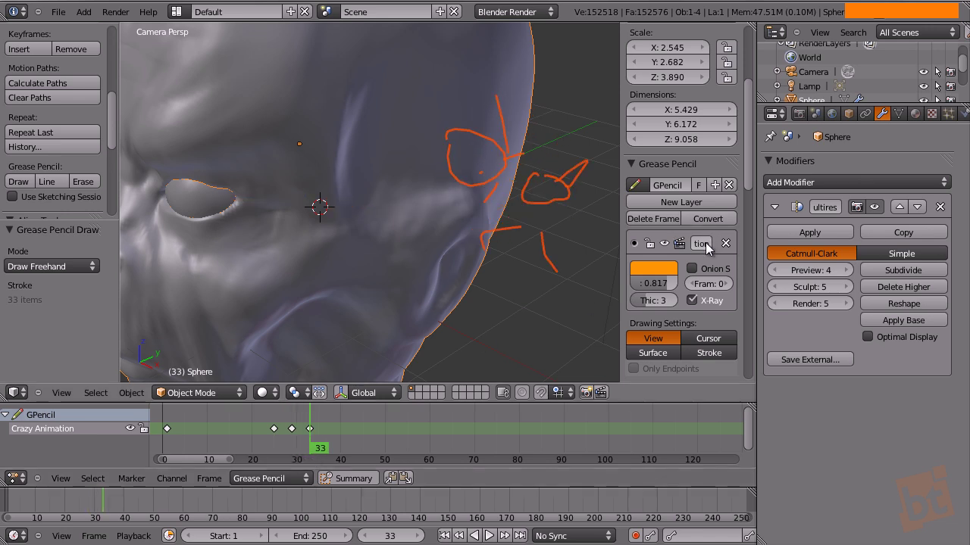
left_click_drag(305, 448, 103, 458)
Move the first Crazy Animation keyframe to frame 0 and bring the whole head into view.
right_click_drag(172, 429, 168, 429)
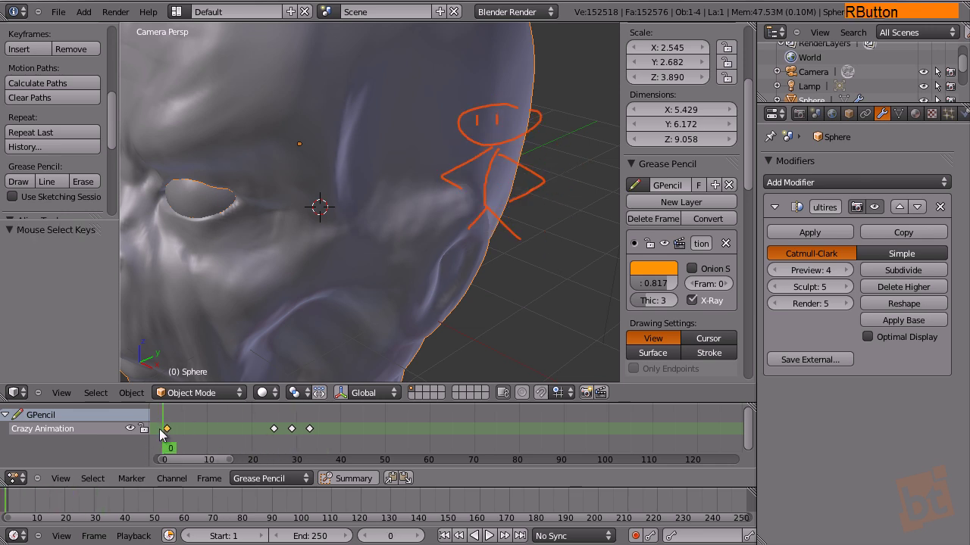
middle_click_drag(389, 219, 413, 221)
scroll(413, 221, "down", 5)
middle_click_drag(317, 280, 454, 198)
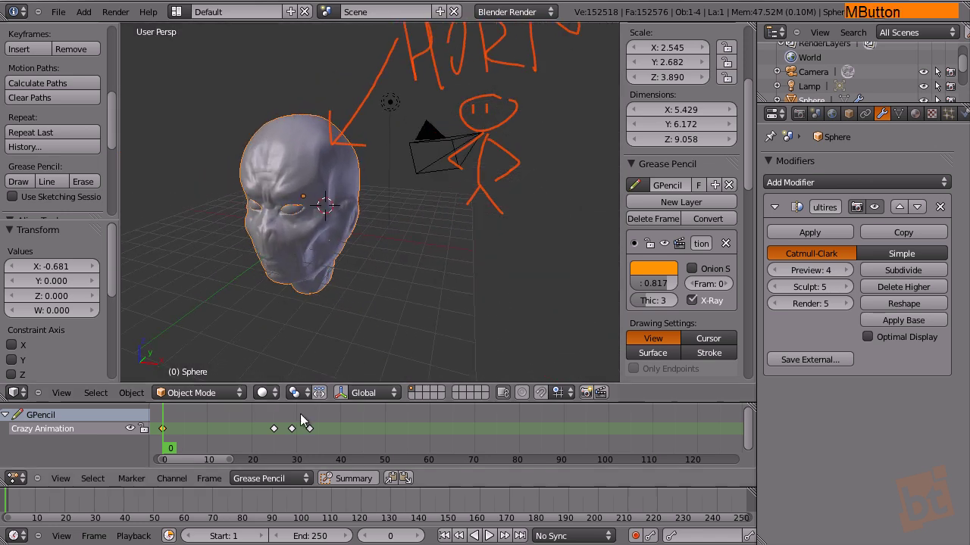
Delete all the Crazy Animation keyframes along with their drawings.
right_click(309, 429)
right_click(291, 429, "shift")
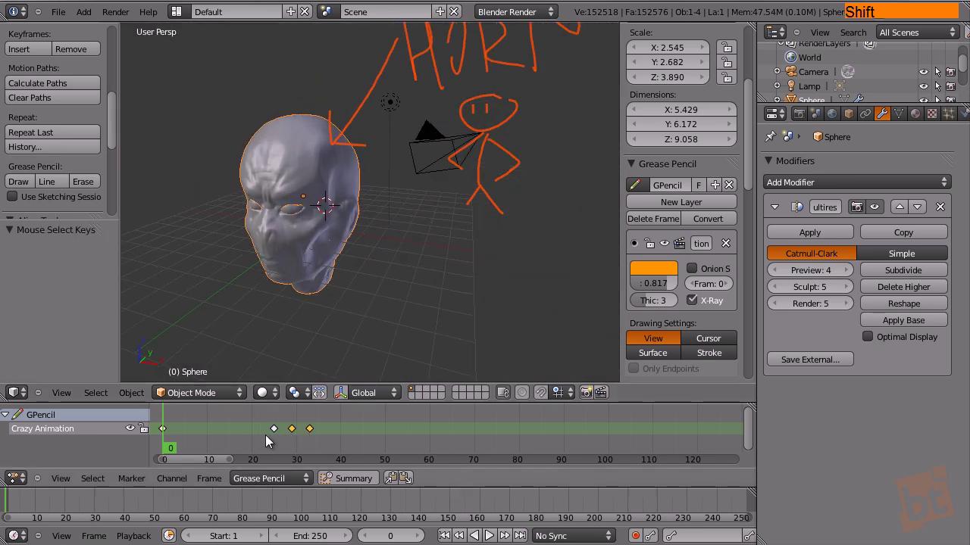
key("x")
left_click(192, 433)
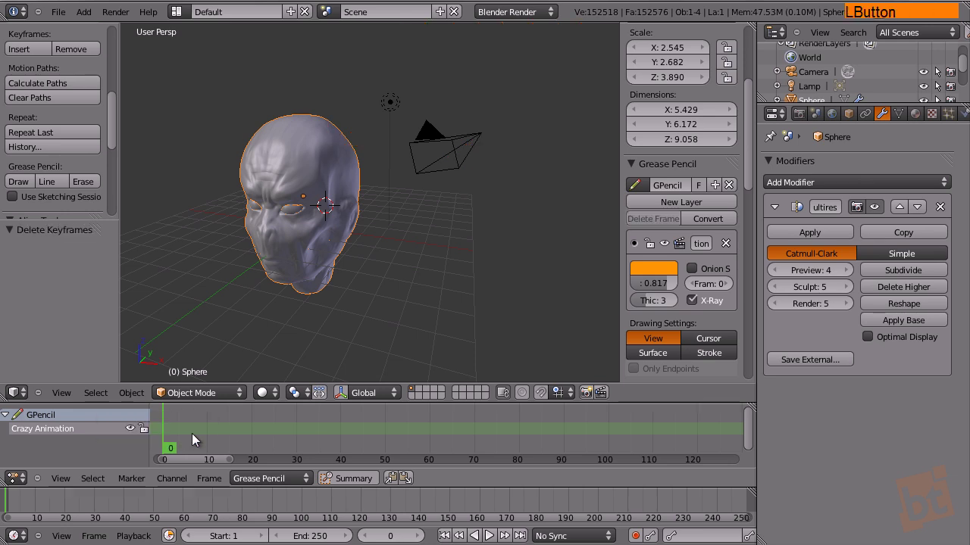
Set the drawing placement to Cursor and draw three long, roughly vertical strokes beside the head from different view angles.
middle_click_drag(402, 209, 402, 242)
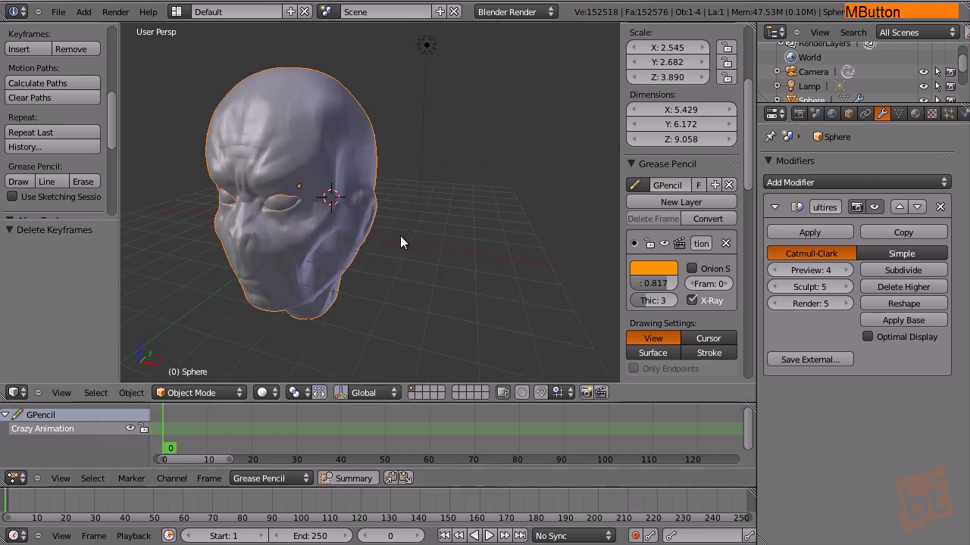
left_click(708, 339)
left_click_drag(408, 81, 390, 292)
left_click_drag(487, 95, 503, 291)
mouse_move(556, 217)
middle_mouse_down()
mouse_move(462, 234)
mouse_move(477, 148)
middle_mouse_up()
left_click_drag(494, 92, 469, 337)
mouse_move(390, 303)
middle_mouse_down("shift")
mouse_move(378, 292)
mouse_move(451, 306)
mouse_move(469, 284)
mouse_move(463, 262)
mouse_move(502, 242)
mouse_move(427, 240)
mouse_move(518, 237)
middle_mouse_up("shift")
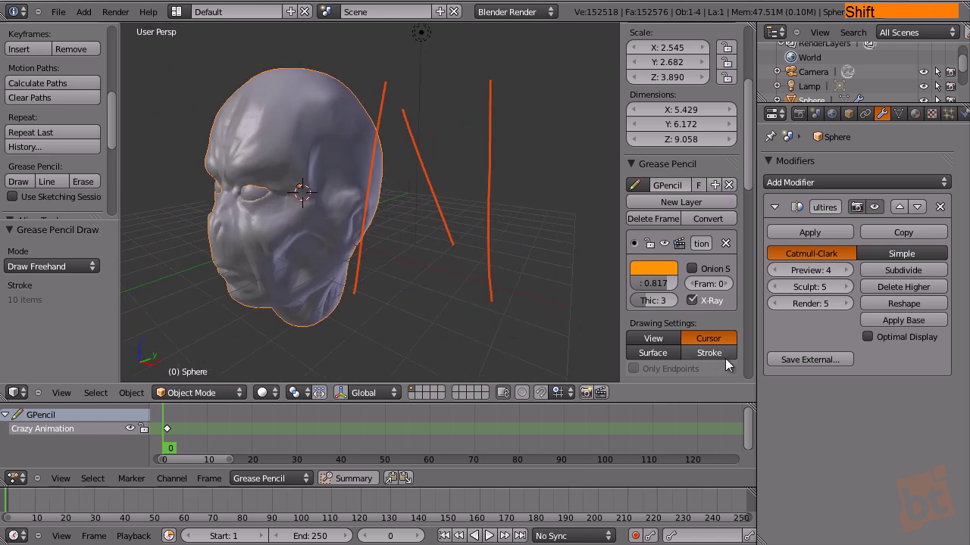
Set the drawing placement to Stroke and draw connecting lines across the existing strokes from several view angles.
left_click(690, 356)
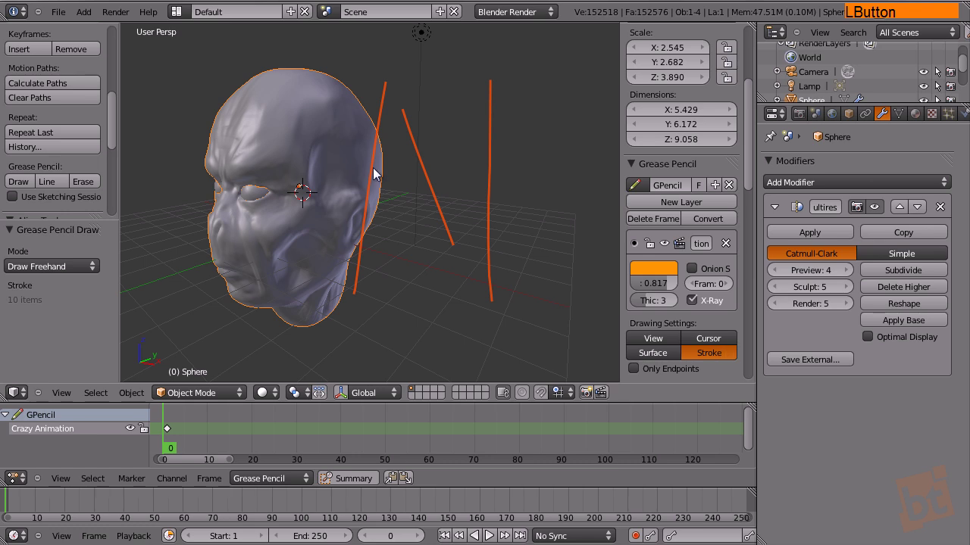
left_click_drag(328, 180, 462, 179)
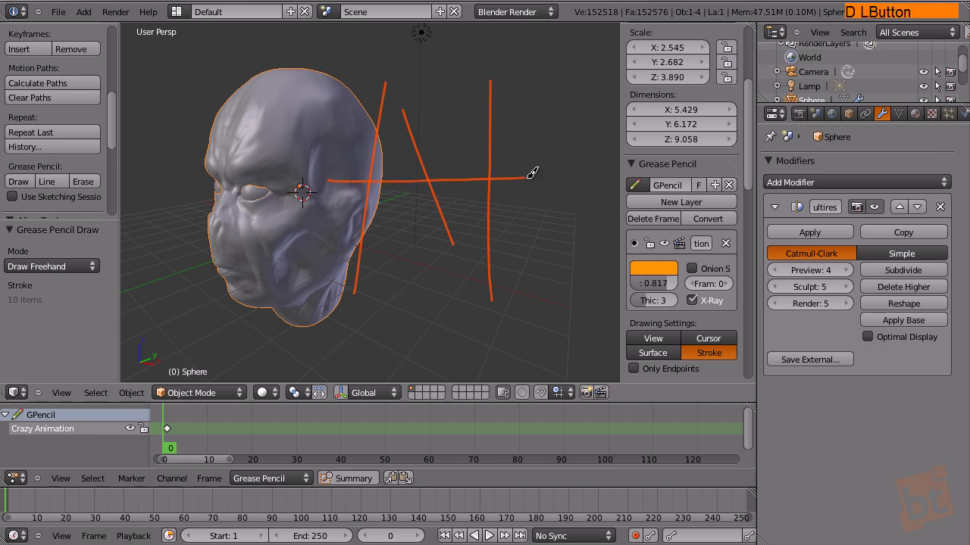
mouse_move(580, 272)
middle_mouse_down("shift")
mouse_move(557, 303)
mouse_move(548, 346)
mouse_move(373, 277)
mouse_move(363, 254)
mouse_move(388, 243)
mouse_move(562, 306)
mouse_move(522, 230)
mouse_move(493, 225)
mouse_move(502, 203)
middle_mouse_up("shift")
mouse_move(515, 154)
left_mouse_down()
mouse_move(481, 172)
mouse_move(472, 195)
mouse_move(437, 214)
mouse_move(375, 163)
left_mouse_up()
mouse_move(454, 168)
middle_mouse_down("shift")
mouse_move(538, 204)
mouse_move(465, 210)
mouse_move(402, 162)
mouse_move(360, 175)
mouse_move(457, 193)
middle_mouse_up("shift")
left_click_drag(424, 199, 420, 332)
mouse_move(339, 363)
middle_mouse_down("shift")
mouse_move(423, 361)
mouse_move(484, 340)
mouse_move(454, 353)
mouse_move(428, 37)
mouse_move(395, 148)
middle_mouse_up("shift")
middle_click_drag(447, 121, 368, 212, "shift")
left_click_drag(369, 218, 493, 260)
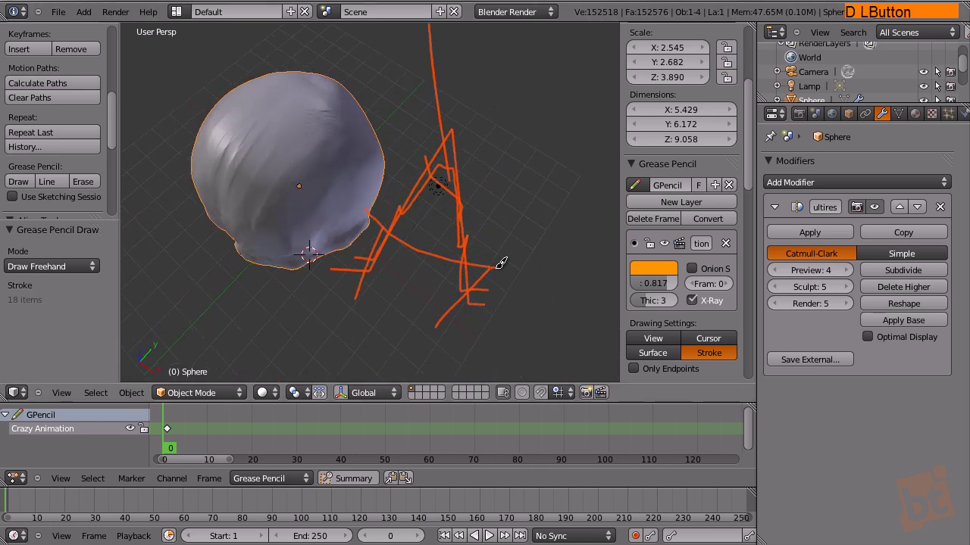
mouse_move(526, 217)
middle_mouse_down("shift")
mouse_move(362, 98)
mouse_move(459, 124)
mouse_move(522, 168)
middle_mouse_up("shift")
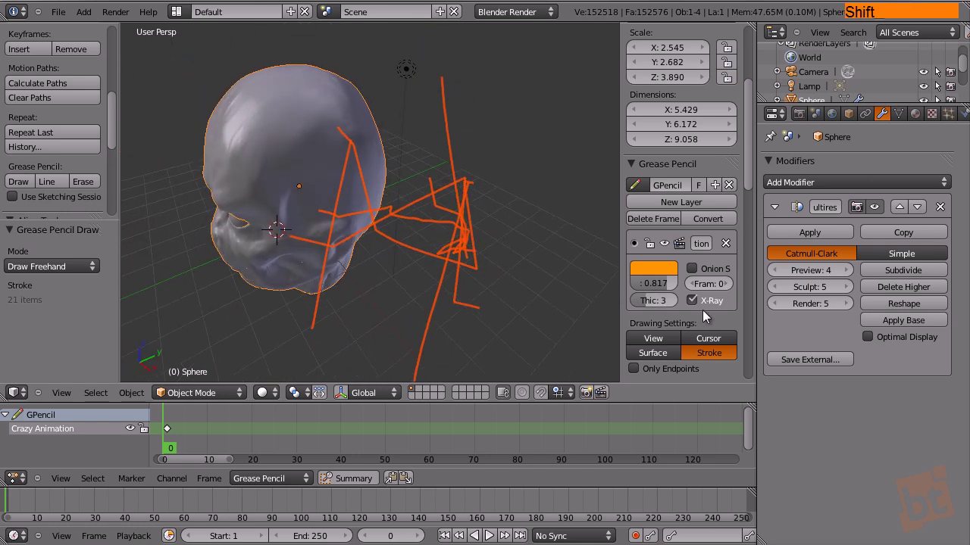
Enable Only Endpoints for stroke placement, draw another line across the existing strokes and inspect it from another angle.
middle_click_drag(703, 310, 702, 277)
left_click(640, 336)
middle_click_drag(409, 200, 424, 209, "shift")
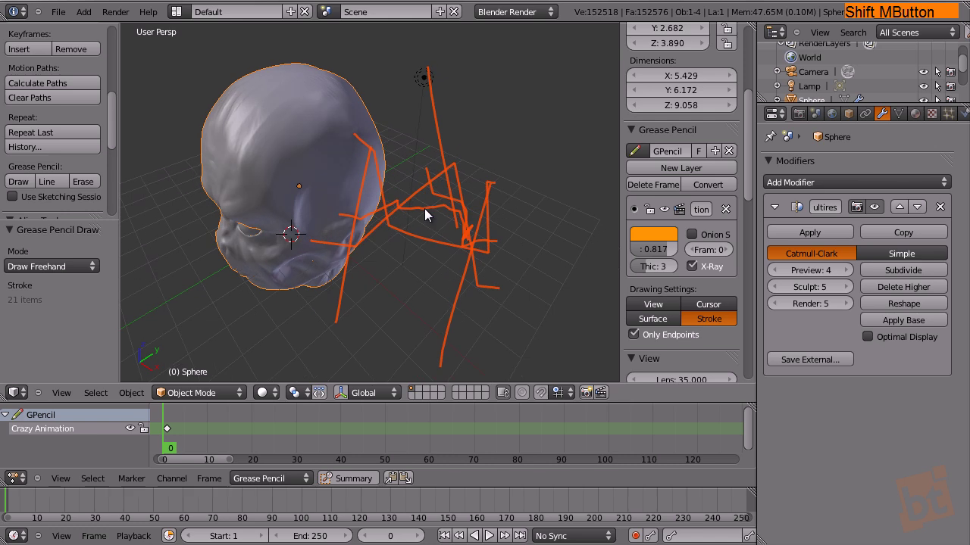
left_click_drag(357, 180, 511, 220)
mouse_move(562, 235)
middle_mouse_down("shift")
mouse_move(492, 196)
mouse_move(456, 193)
mouse_move(464, 197)
middle_mouse_up("shift")
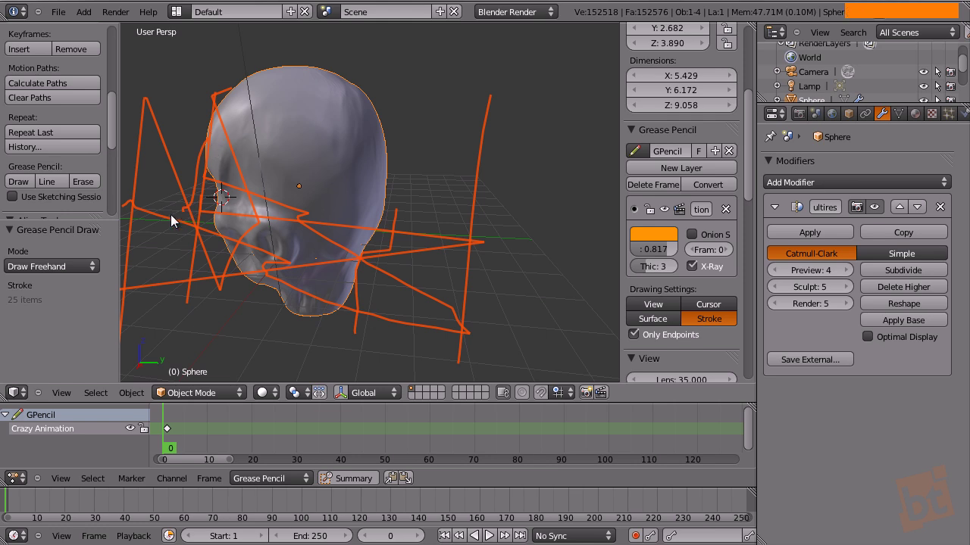
Draw two more lines across the existing strokes from other view angles, using Stroke placement with Only Endpoints.
mouse_move(249, 201)
middle_mouse_down("shift")
mouse_move(294, 259)
mouse_move(406, 302)
mouse_move(402, 254)
mouse_move(448, 250)
mouse_move(465, 213)
middle_mouse_up("shift")
left_click_drag(337, 76, 444, 258)
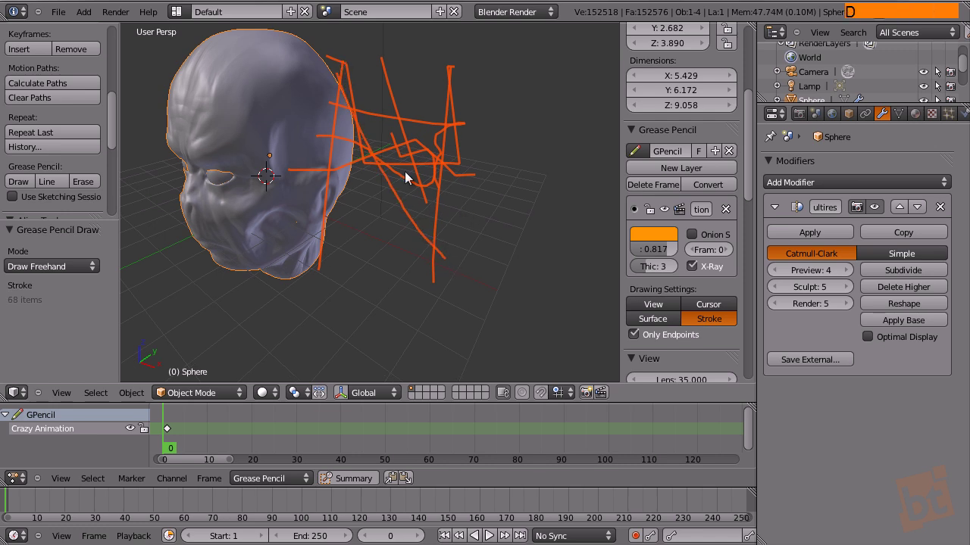
mouse_move(378, 173)
middle_mouse_down("shift")
mouse_move(530, 160)
mouse_move(468, 179)
mouse_move(459, 177)
mouse_move(548, 156)
mouse_move(465, 86)
middle_mouse_up("shift")
left_click_drag(465, 86, 310, 234)
mouse_move(310, 234)
middle_mouse_down("shift")
mouse_move(524, 177)
mouse_move(430, 203)
mouse_move(577, 271)
middle_mouse_up("shift")
Disable Only Endpoints and delete the Crazy Animation keyframe at frame 0 along with its strokes.
left_click(634, 336)
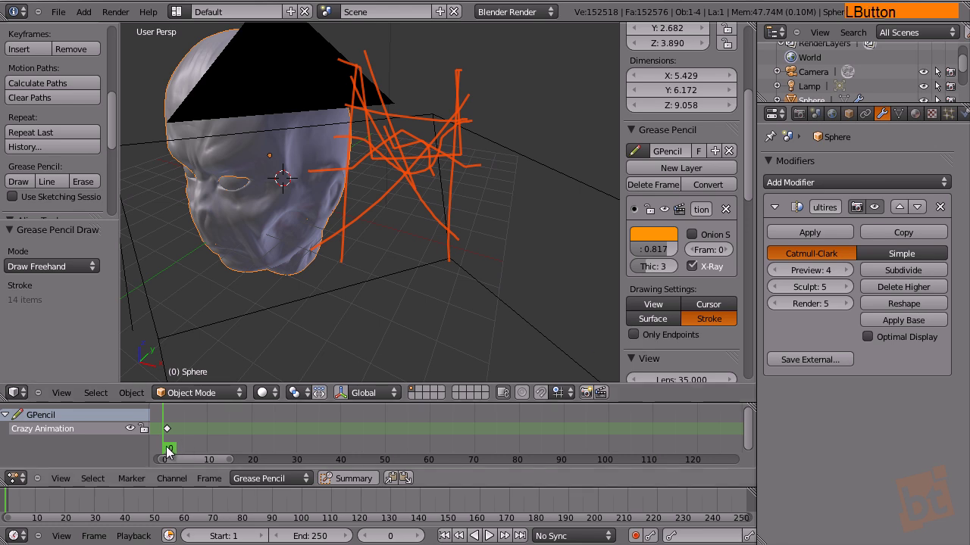
right_click(167, 430)
key("x")
left_click(170, 431)
Deselect all objects and set the Grease Pencil drawing placement to Surface.
mouse_move(331, 222)
middle_mouse_down("shift")
mouse_move(368, 217)
mouse_move(360, 206)
mouse_move(404, 199)
mouse_move(400, 207)
middle_mouse_up("shift")
key("a")
scroll(360, 220, "up", 3)
left_click(652, 319)
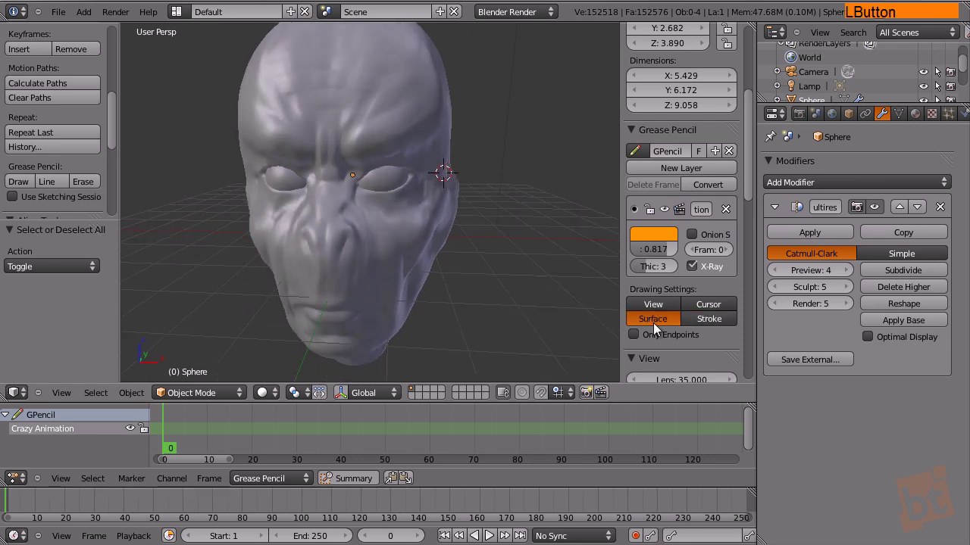
middle_click_drag(333, 205, 339, 203, "shift")
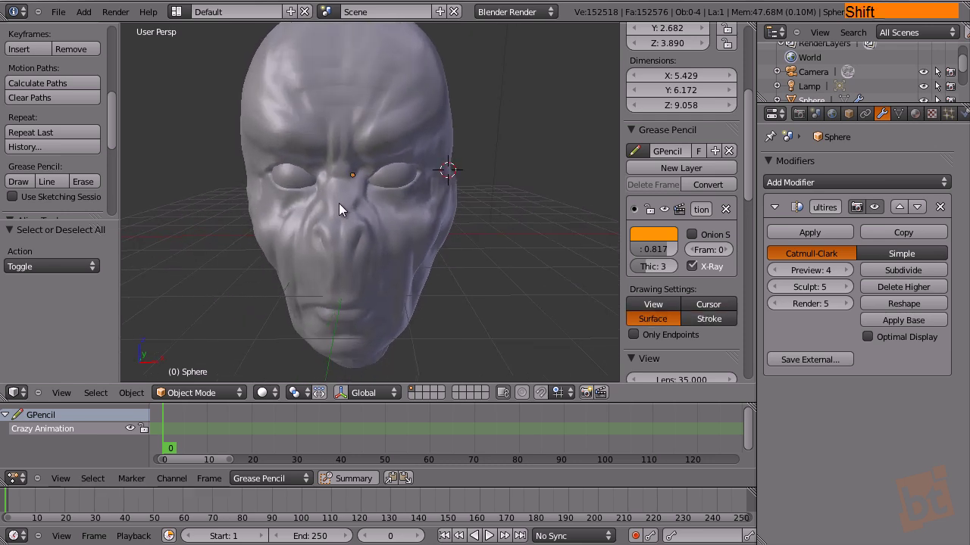
Try a freehand surface stroke on the face, inspect it from other angles and undo it.
middle_click_drag(384, 178, 410, 204, "shift")
left_click_drag(402, 201, 350, 257)
mouse_move(494, 264)
middle_mouse_down("shift")
mouse_move(559, 286)
mouse_move(409, 271)
mouse_move(364, 198)
middle_mouse_up("shift")
mouse_move(313, 275)
middle_mouse_down("shift")
mouse_move(364, 274)
mouse_move(350, 269)
mouse_move(381, 129)
middle_mouse_up("shift")
key("ctrl+z")
Draw a vertical centre line on the face from forehead to chin and set the layer's stroke thickness to 1.
left_click_drag(362, 45, 368, 345)
mouse_move(438, 298)
middle_mouse_down("shift")
mouse_move(389, 284)
mouse_move(401, 289)
mouse_move(308, 289)
mouse_move(392, 294)
mouse_move(452, 281)
middle_mouse_up("shift")
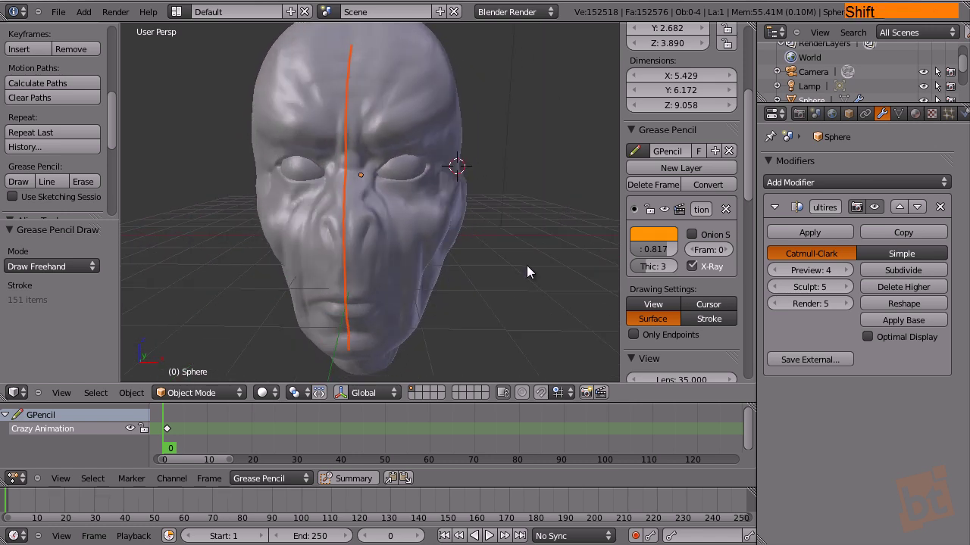
left_click(640, 266)
left_click(640, 266)
Outline the fully visible eye along its lids and draw a larger loop around its socket.
scroll(381, 194, "up", 3)
mouse_move(383, 194)
middle_mouse_down("shift")
mouse_move(466, 232)
mouse_move(287, 134)
middle_mouse_up("shift")
left_click_drag(318, 148, 318, 149)
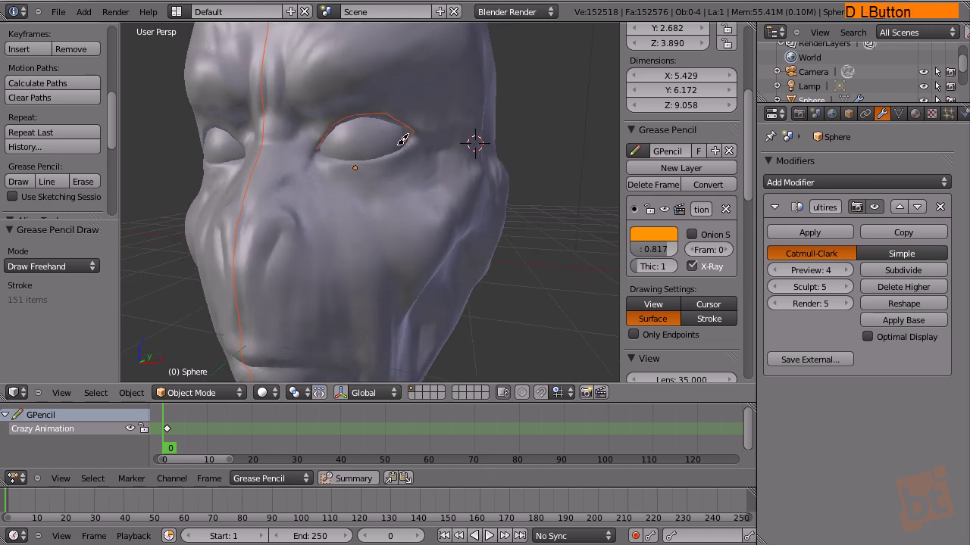
left_click_drag(410, 134, 342, 156)
mouse_move(277, 143)
left_mouse_down()
mouse_move(311, 112)
mouse_move(342, 103)
mouse_move(384, 96)
mouse_move(440, 107)
left_mouse_up()
mouse_move(453, 173)
left_mouse_down()
mouse_move(422, 202)
mouse_move(335, 184)
left_mouse_up()
Draw a loop from the nose bridge down the cheek to the chin, with a smaller loop around the mouth inside it.
mouse_move(290, 128)
middle_mouse_down()
mouse_move(325, 228)
mouse_move(261, 152)
middle_mouse_up()
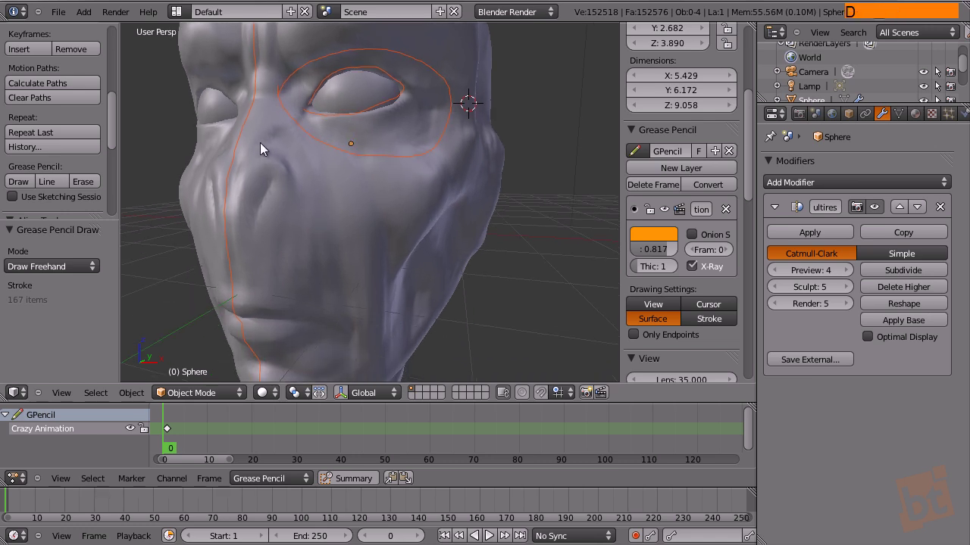
mouse_move(242, 126)
left_mouse_down()
mouse_move(271, 132)
mouse_move(319, 172)
left_mouse_up()
left_click_drag(352, 265, 360, 347)
mouse_move(371, 285)
middle_mouse_down("shift")
mouse_move(410, 241)
mouse_move(400, 210)
middle_mouse_up("shift")
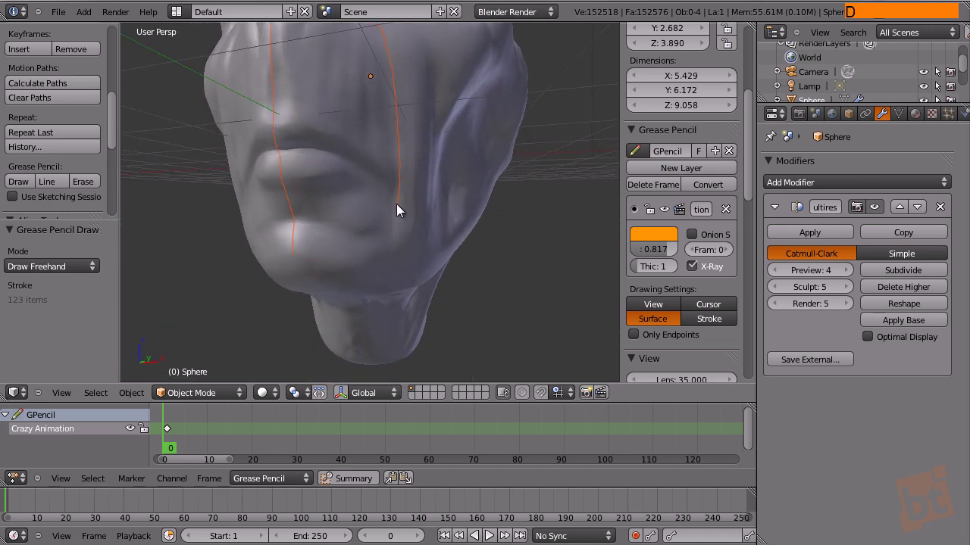
mouse_move(397, 198)
left_mouse_down()
mouse_move(392, 225)
mouse_move(278, 227)
mouse_move(367, 208)
left_mouse_up()
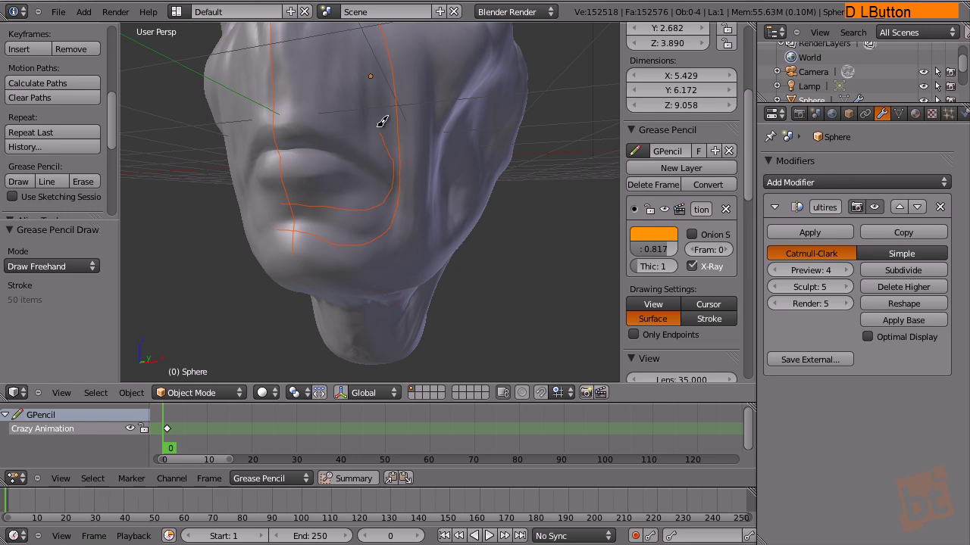
Draw an outer loop around the nostril wing and a smaller loop inside it.
middle_click_drag(270, 80, 360, 143)
key("d")
left_click_drag(306, 168, 333, 101)
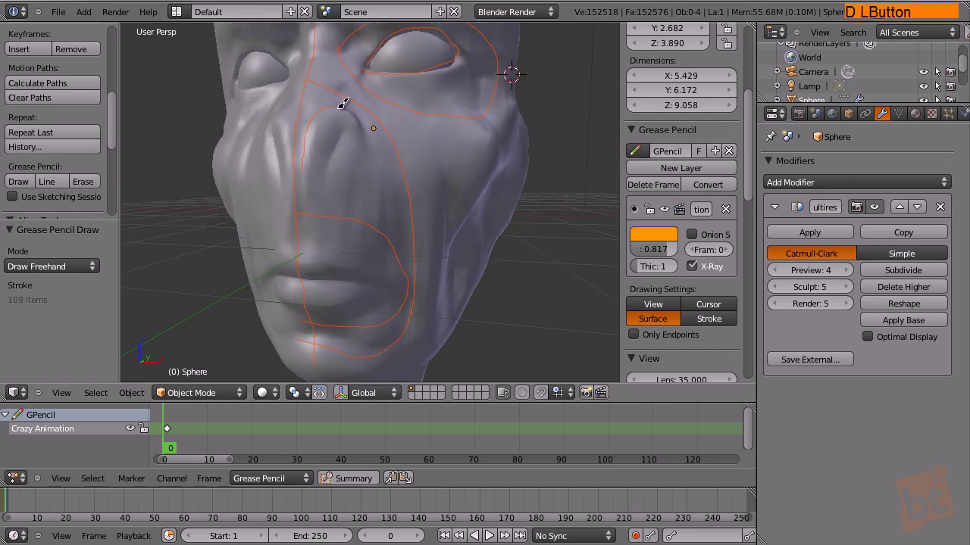
mouse_move(321, 193)
left_mouse_down()
mouse_move(309, 144)
mouse_move(325, 162)
mouse_move(345, 147)
mouse_move(338, 124)
left_mouse_up()
mouse_move(411, 112)
middle_mouse_down("shift")
mouse_move(388, 150)
mouse_move(377, 124)
middle_mouse_up("shift")
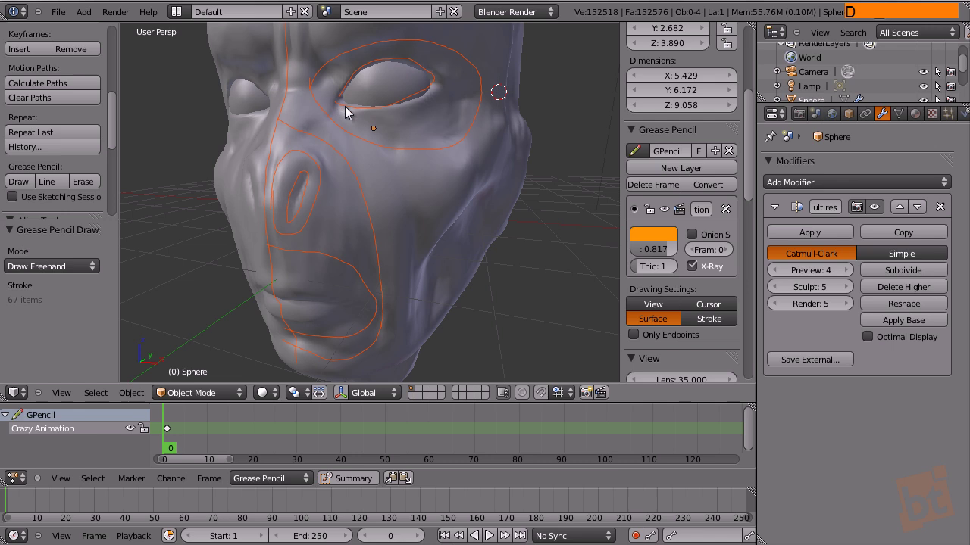
Draw connecting lines across the nose and its bridge, and lines from the nostril down past the mouth corner.
mouse_move(347, 107)
left_mouse_down()
mouse_move(309, 170)
mouse_move(326, 162)
left_mouse_up()
mouse_move(339, 100)
left_mouse_down()
mouse_move(275, 85)
mouse_move(316, 105)
mouse_move(321, 92)
mouse_move(300, 172)
mouse_move(303, 142)
mouse_move(273, 154)
mouse_move(299, 185)
left_mouse_up()
key("ctrl+z")
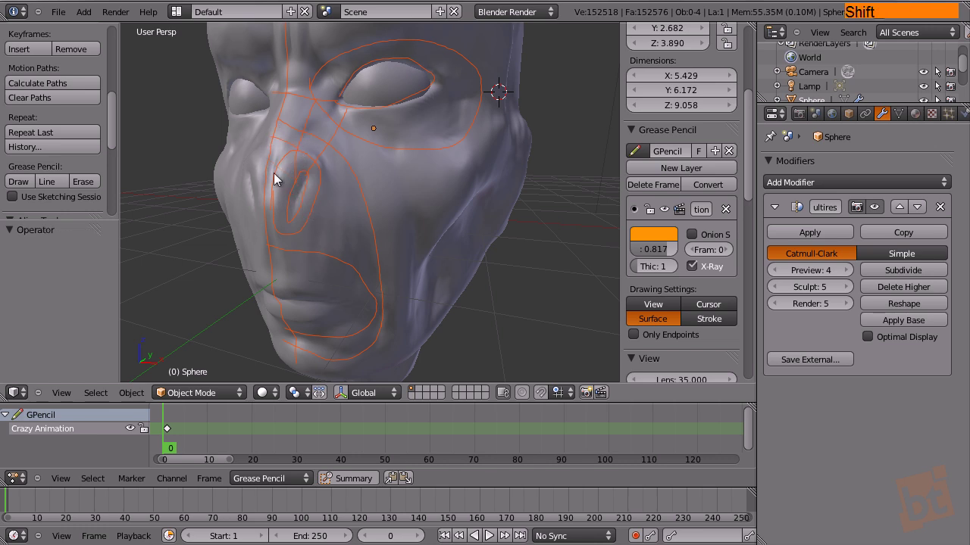
left_click_drag(261, 159, 260, 161)
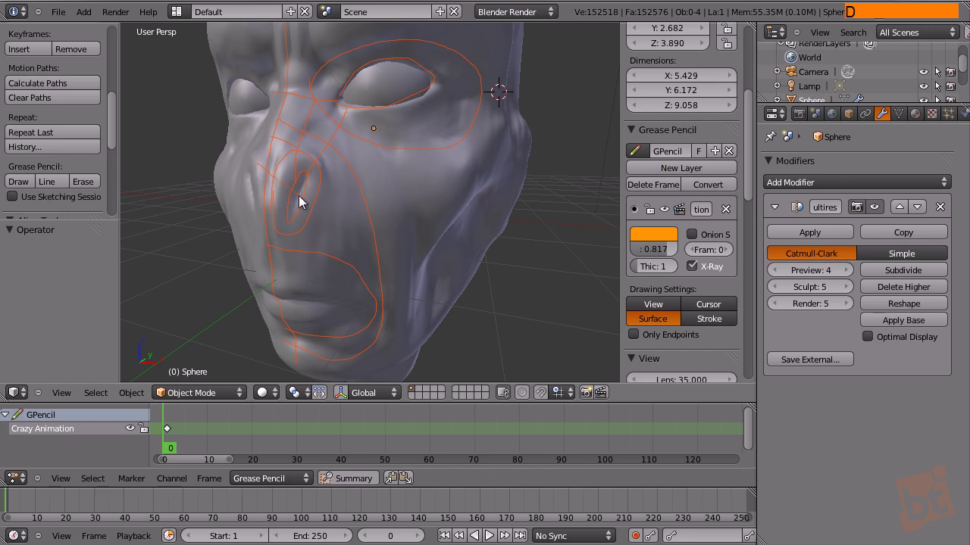
left_click_drag(303, 189, 314, 227)
middle_click_drag(314, 226, 310, 154)
mouse_move(309, 154)
left_mouse_down()
mouse_move(366, 205)
mouse_move(395, 289)
left_mouse_up()
left_click_drag(389, 330, 342, 343)
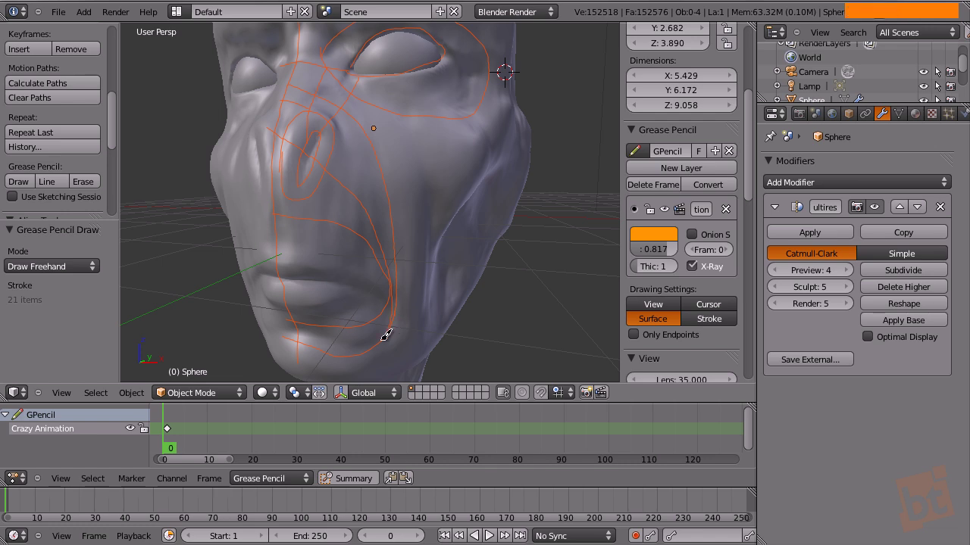
Draw the lip contours from the face's centre line to the mouth corner.
key("d")
mouse_move(313, 294)
middle_mouse_down()
mouse_move(362, 247)
mouse_move(485, 188)
mouse_move(341, 176)
middle_mouse_up()
mouse_move(342, 175)
left_mouse_down()
mouse_move(363, 159)
mouse_move(447, 207)
mouse_move(379, 232)
mouse_move(346, 223)
mouse_move(440, 222)
mouse_move(405, 176)
mouse_move(340, 205)
mouse_move(393, 188)
mouse_move(429, 206)
left_mouse_up()
left_click_drag(370, 170, 371, 168)
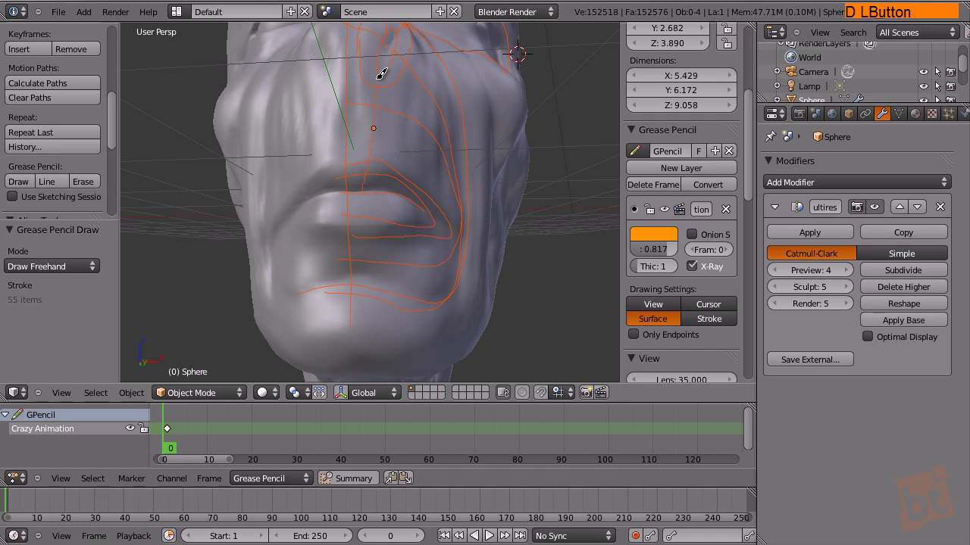
Draw several lines running from the nose and inner cheek down to the upper lip and mouth corner.
mouse_move(383, 60)
left_mouse_down()
mouse_move(385, 205)
mouse_move(400, 154)
left_mouse_up()
left_click_drag(393, 57, 394, 60)
left_click_drag(410, 197, 410, 196)
middle_click_drag(470, 85, 407, 147, "shift")
left_click_drag(407, 147, 417, 107)
middle_click_drag(442, 235, 407, 95, "shift")
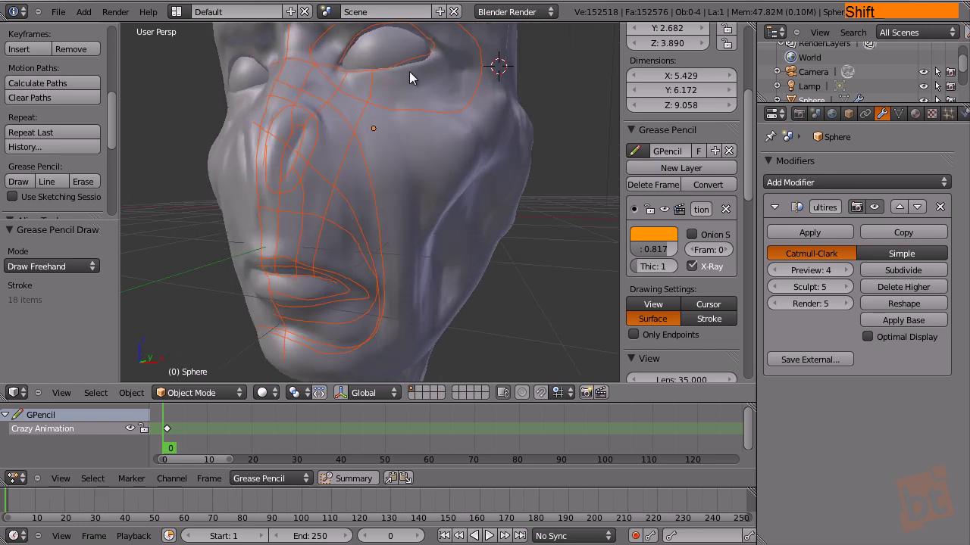
Draw lines from the eye's lower lid down the cheek to the jaw and link them to the mouth loop.
left_click_drag(397, 69, 401, 58)
left_click_drag(406, 162, 407, 342)
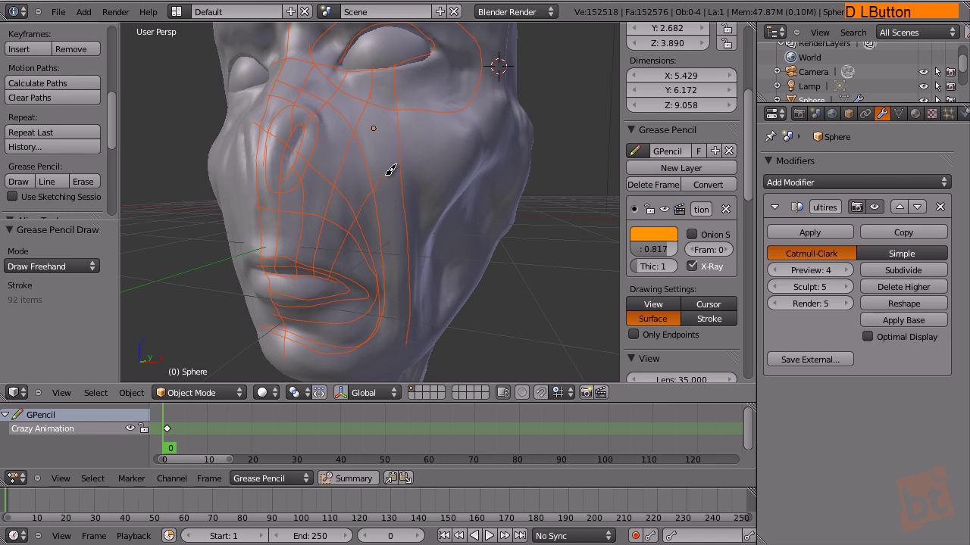
left_click_drag(404, 164, 438, 144)
left_click_drag(374, 190, 397, 106)
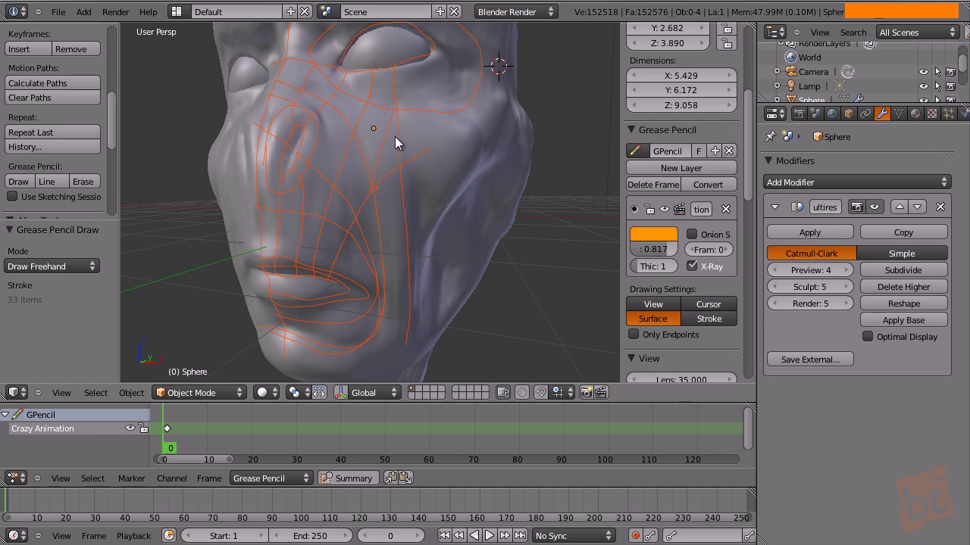
Erase part of the vertical cheek line and draw connecting lines across the cheek toward the side of the head.
right_click_drag(400, 141, 401, 148)
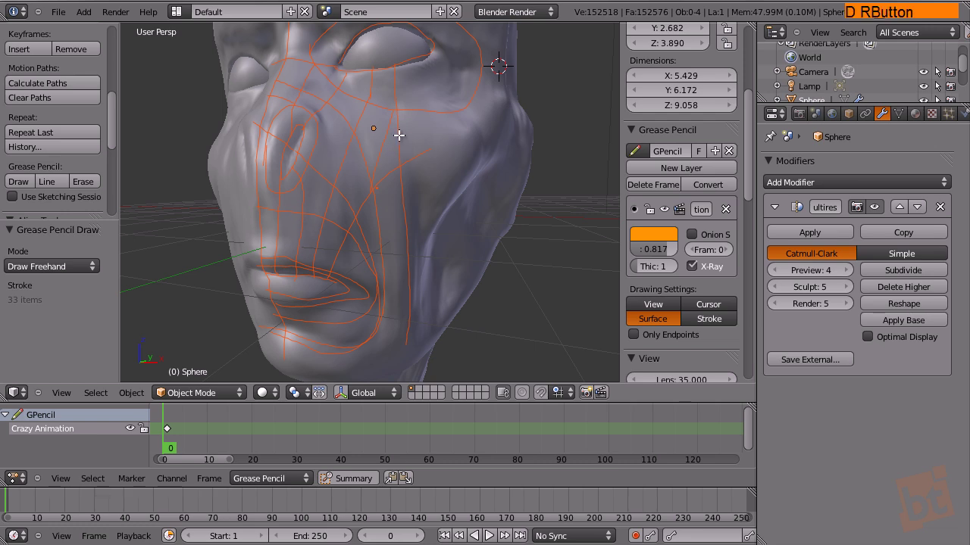
mouse_move(399, 119)
left_mouse_down()
mouse_move(385, 173)
mouse_move(393, 122)
mouse_move(433, 129)
mouse_move(437, 143)
mouse_move(381, 191)
mouse_move(402, 181)
mouse_move(401, 162)
left_mouse_up()
right_click_drag(401, 162, 395, 171)
mouse_move(407, 195)
left_mouse_down()
mouse_move(427, 141)
mouse_move(483, 135)
left_mouse_up()
left_click_drag(403, 196, 475, 193)
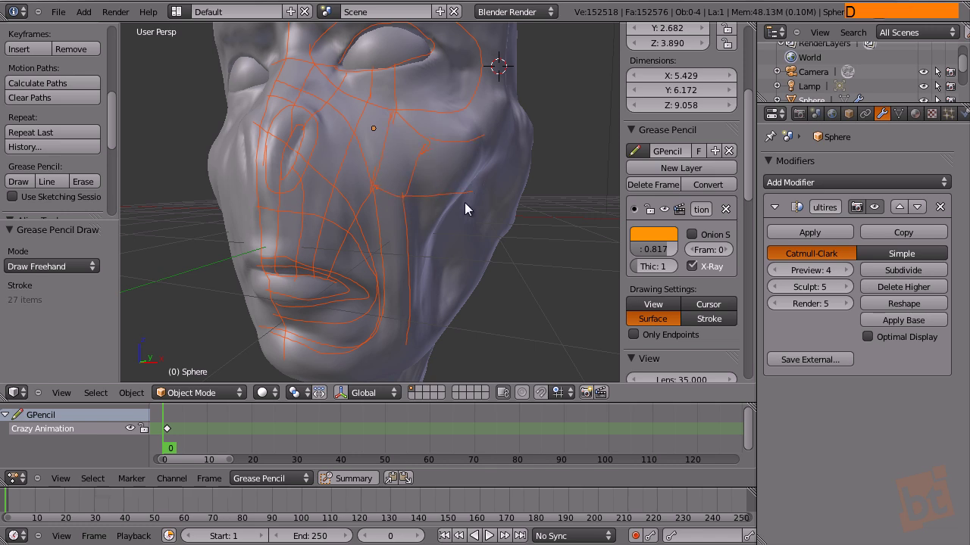
Extend the cheek lines toward the back of the jaw and add a connecting line near the chin.
middle_click_drag(432, 242, 316, 260, "shift")
mouse_move(299, 259)
left_mouse_down()
mouse_move(329, 221)
mouse_move(370, 207)
mouse_move(470, 203)
left_mouse_up()
mouse_move(288, 268)
left_mouse_down()
mouse_move(350, 274)
mouse_move(493, 264)
left_mouse_up()
left_click_drag(310, 303, 390, 328)
mouse_move(390, 327)
middle_mouse_down("shift")
mouse_move(234, 201)
mouse_move(266, 228)
mouse_move(156, 225)
mouse_move(230, 217)
mouse_move(265, 243)
mouse_move(129, 212)
mouse_move(567, 187)
mouse_move(176, 200)
mouse_move(249, 227)
mouse_move(380, 216)
mouse_move(390, 241)
mouse_move(268, 209)
middle_mouse_up("shift")
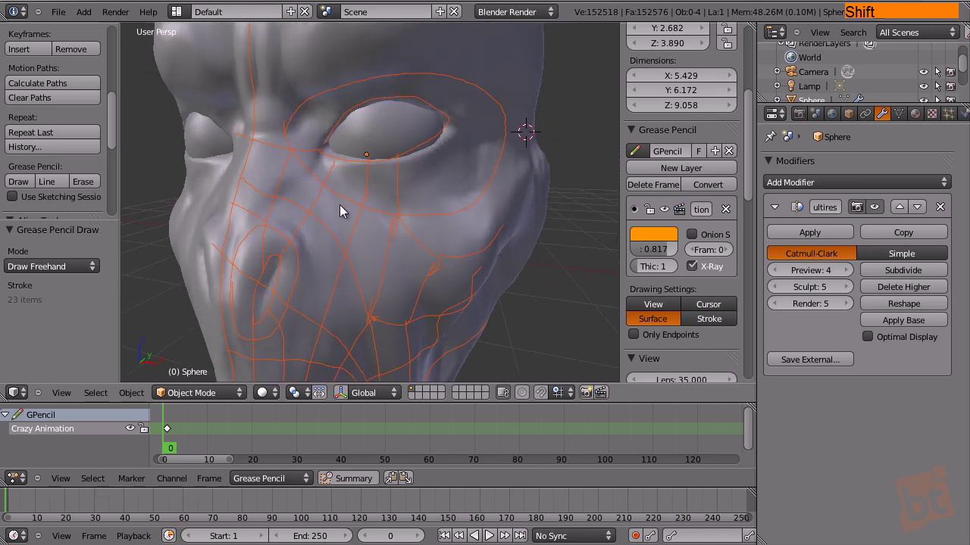
Draw lines from the eye socket up over the brow and onto the forehead.
key("d")
left_click_drag(346, 138, 246, 97)
mouse_move(246, 97)
middle_mouse_down()
mouse_move(363, 140)
mouse_move(373, 209)
middle_mouse_up()
left_click_drag(374, 209, 247, 87)
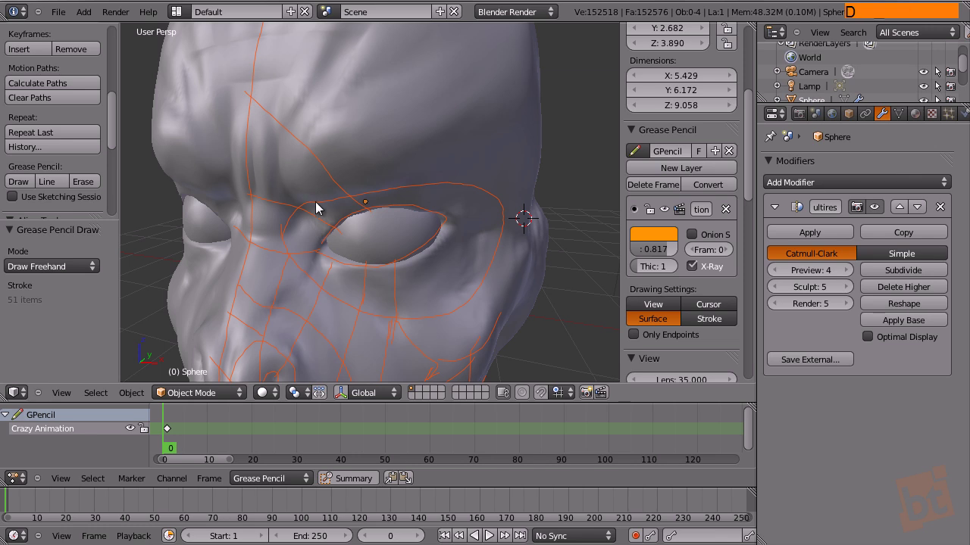
left_click_drag(300, 210, 310, 70)
left_click_drag(353, 151, 347, 156)
Examine the topology lines drawn over the whole face from slightly different angles.
mouse_move(396, 232)
middle_mouse_down()
mouse_move(375, 191)
mouse_move(394, 258)
mouse_move(381, 230)
mouse_move(407, 221)
middle_mouse_up()
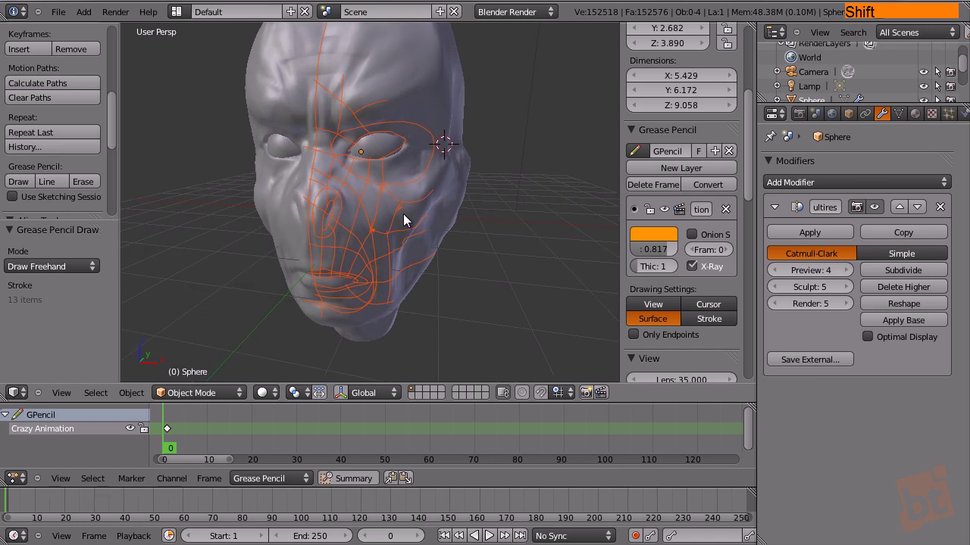
middle_click_drag(341, 260, 352, 261, "shift")
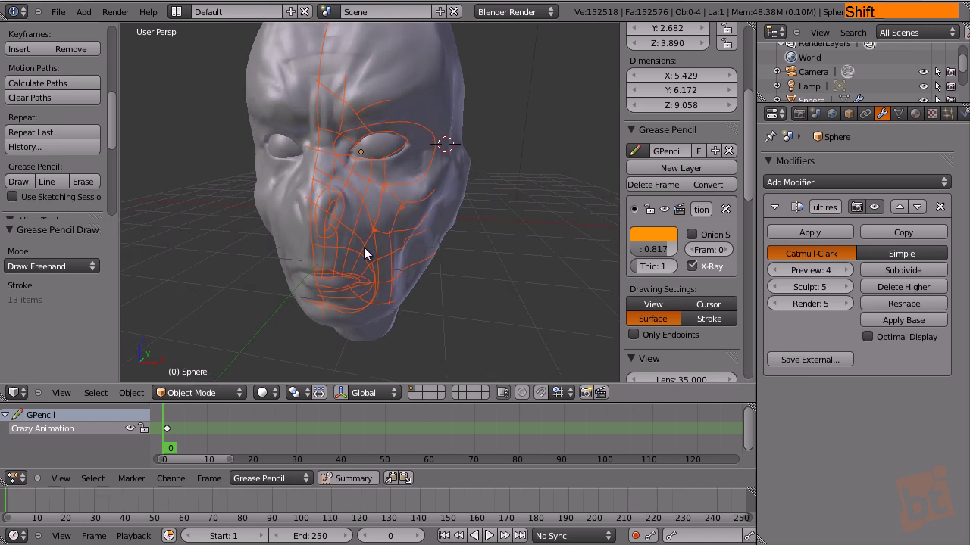
middle_click_drag(372, 217, 382, 245, "shift")
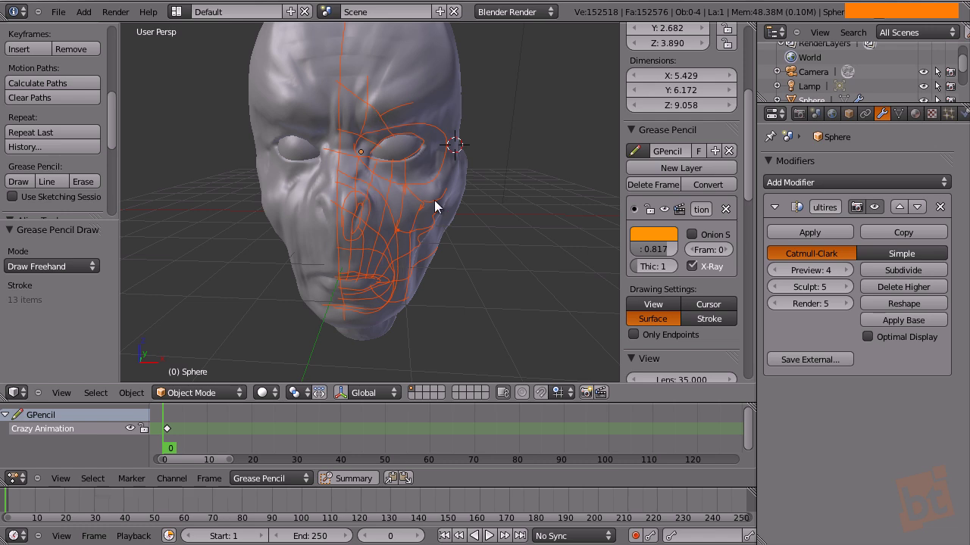
mouse_move(448, 234)
middle_mouse_down("shift")
mouse_move(426, 250)
mouse_move(381, 256)
mouse_move(440, 234)
middle_mouse_up("shift")
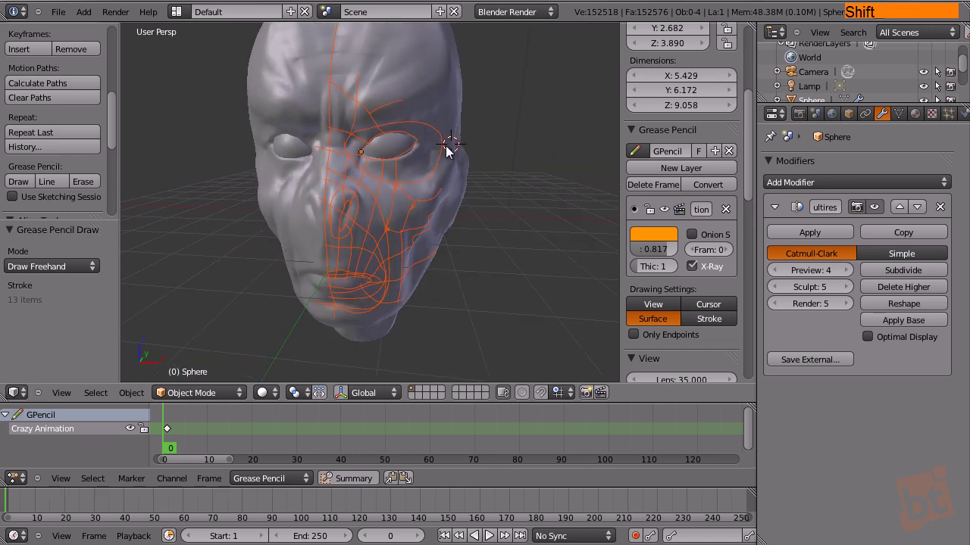
Switch the selection to the eyes and back to the sculpted head to compare their Grease Pencil data.
right_click(432, 85)
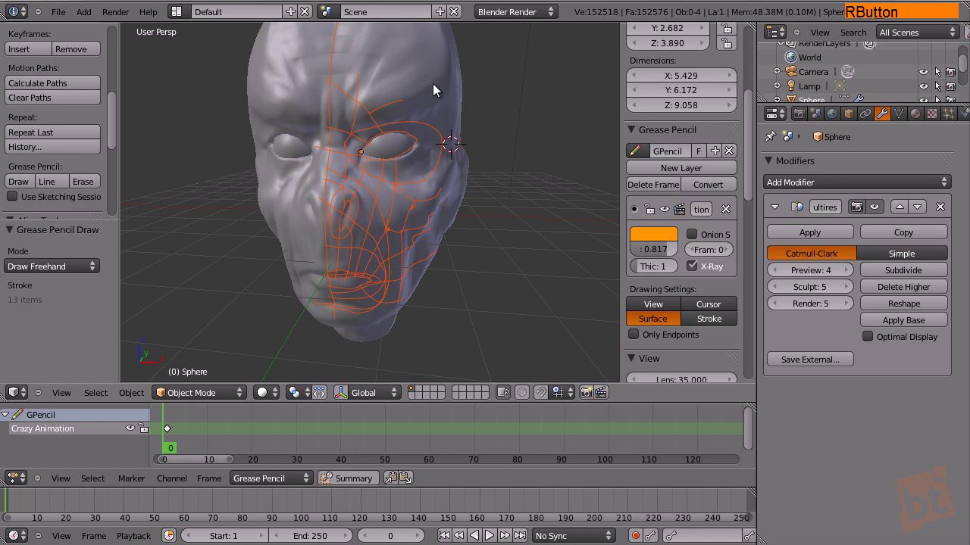
right_click(286, 151)
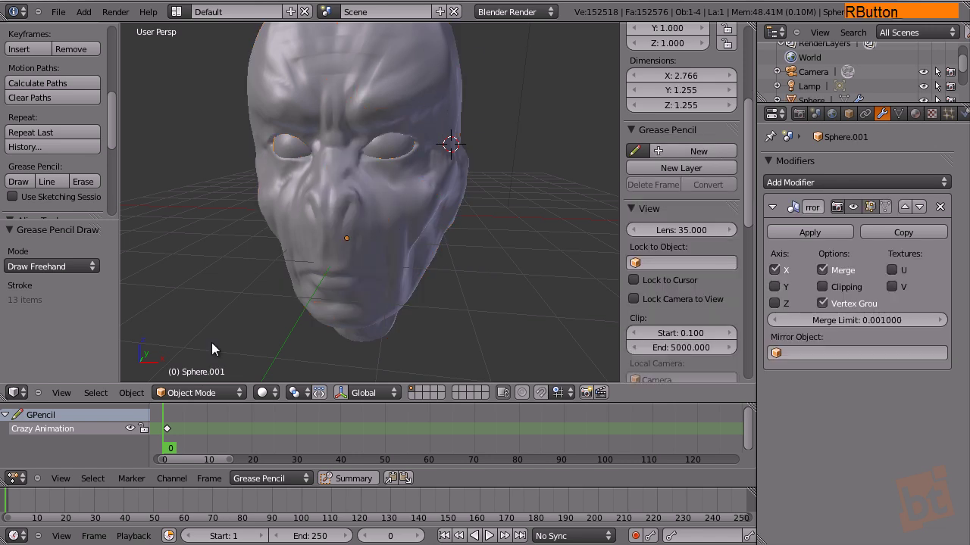
right_click(438, 68)
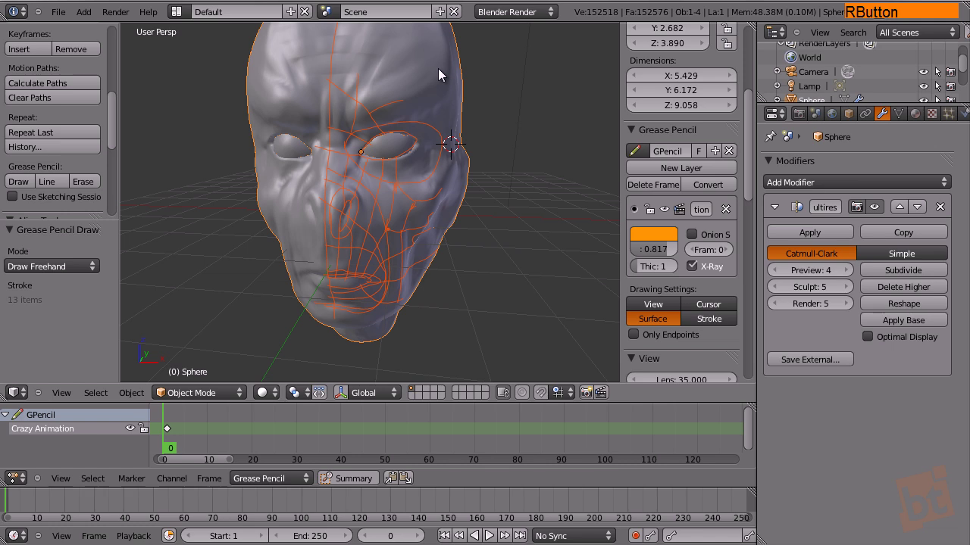
Convert the head's Grease Pencil strokes to a Bezier Curve.
left_click(712, 186)
left_click(707, 185)
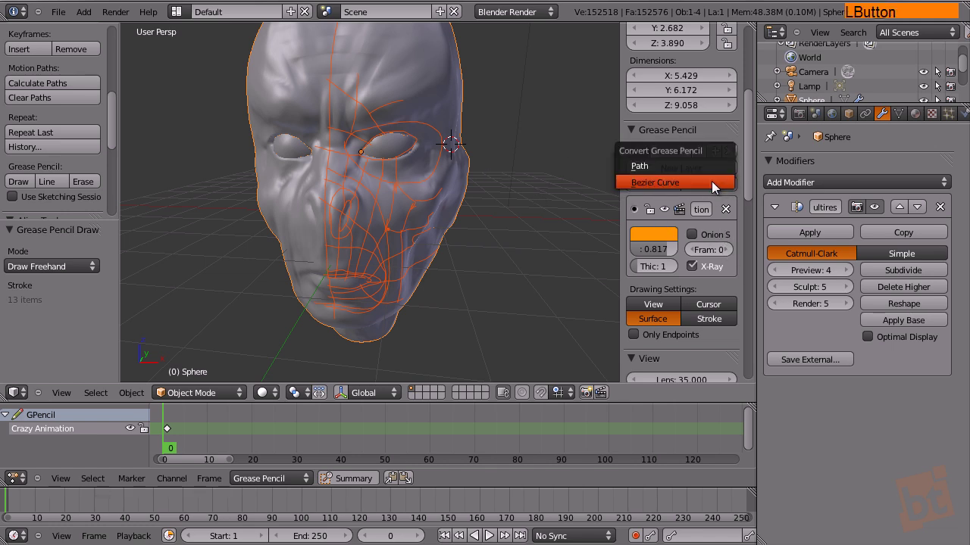
left_click(706, 183)
Select the converted curve object and move it away from the head.
right_click(378, 240)
right_click(381, 238)
middle_click_drag(461, 253, 319, 254)
key("g")
left_click(460, 249)
Inspect the converted curve's control points in Edit Mode and return to Object Mode.
mouse_move(460, 250)
middle_mouse_down("shift")
mouse_move(482, 278)
mouse_move(418, 275)
middle_mouse_up("shift")
key("Tab")
scroll(464, 237, "up", 5)
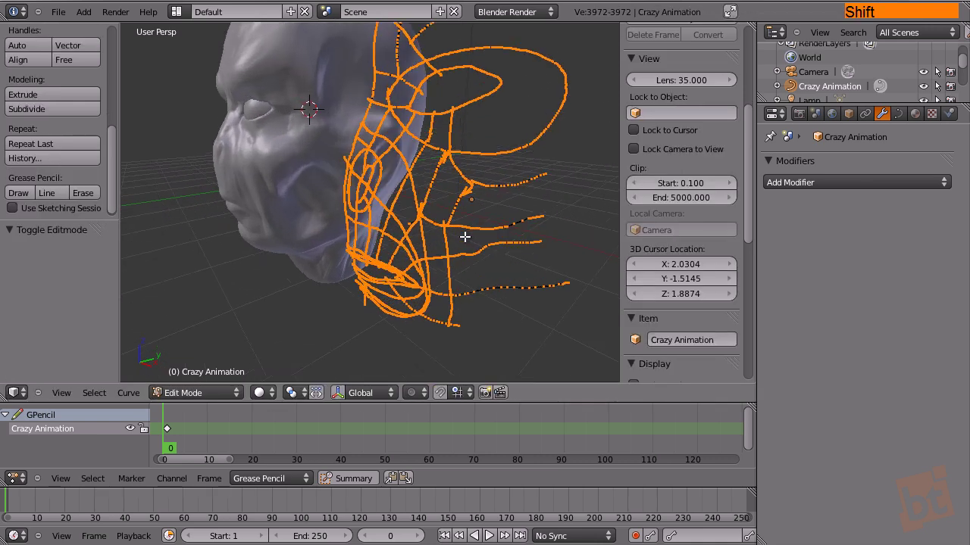
scroll(464, 237, "down", 4)
key("Tab")
Delete the converted curve object and view the whole head.
middle_click_drag(465, 234, 382, 266)
key("x")
left_click(422, 229)
middle_click_drag(422, 230, 407, 272)
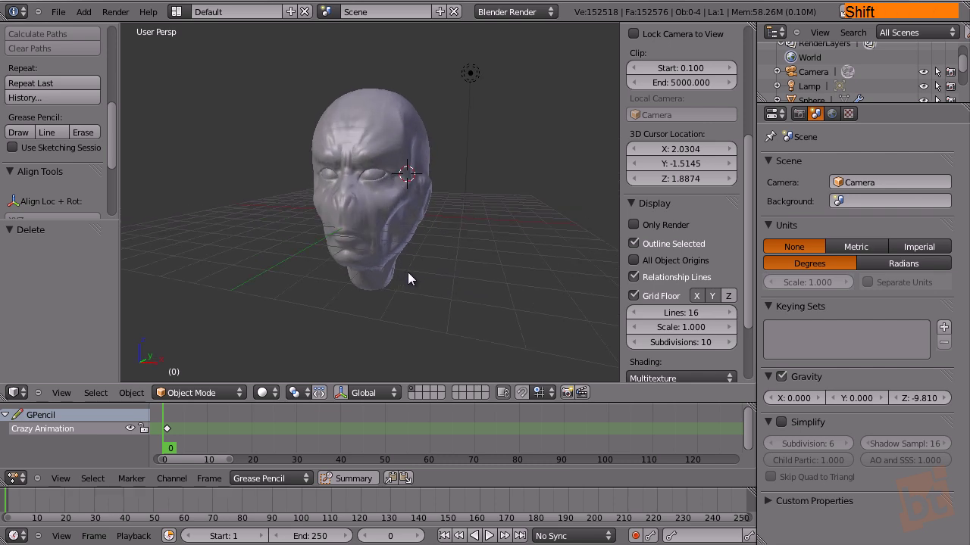